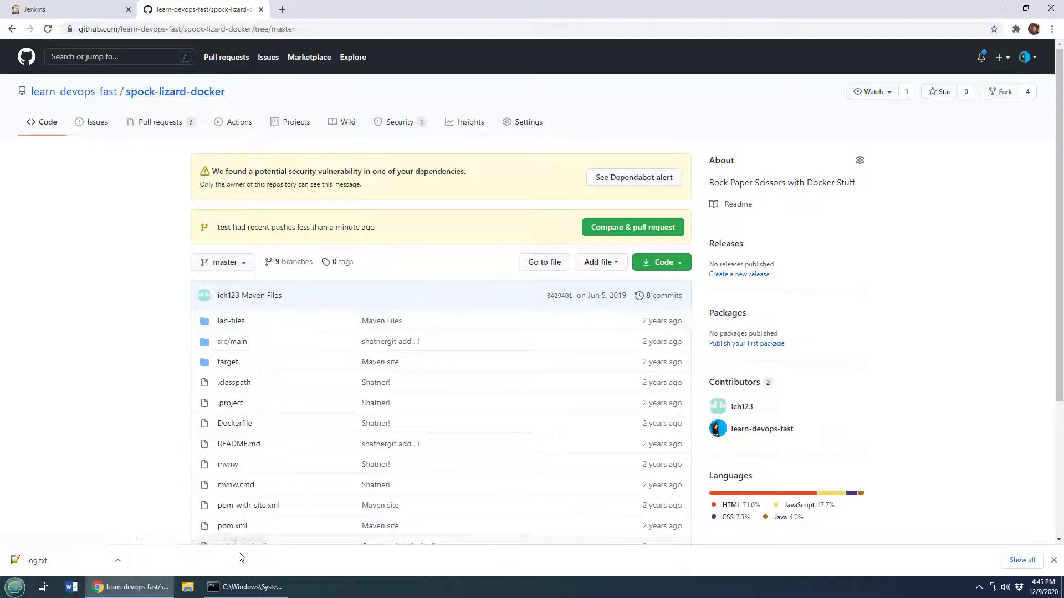
Open GitHub's new personal access token page from Jenkins' Connect to GitHub step
drag(249, 527, 217, 528)
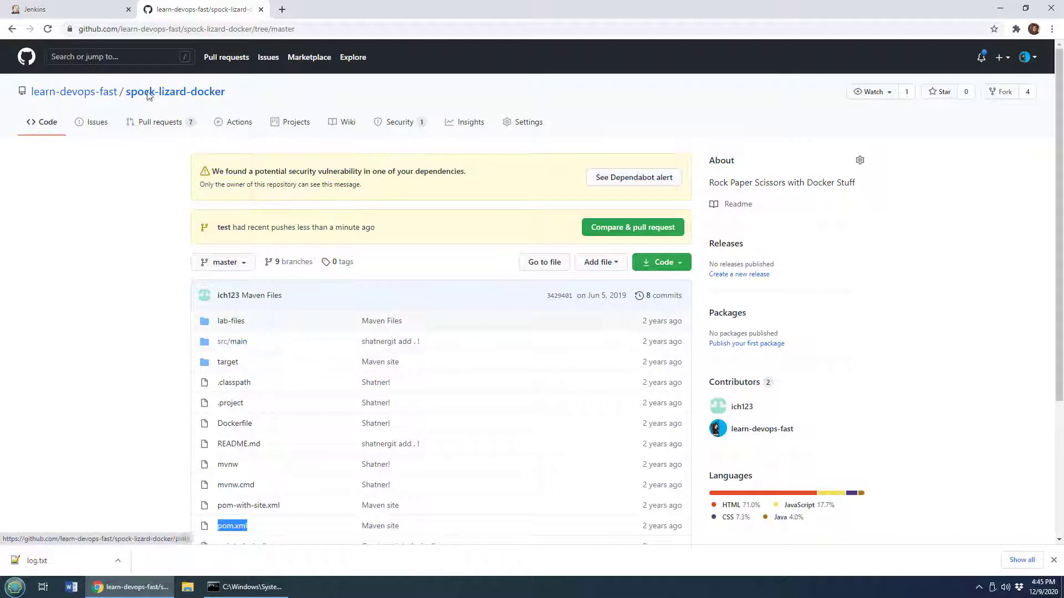
click(72, 11)
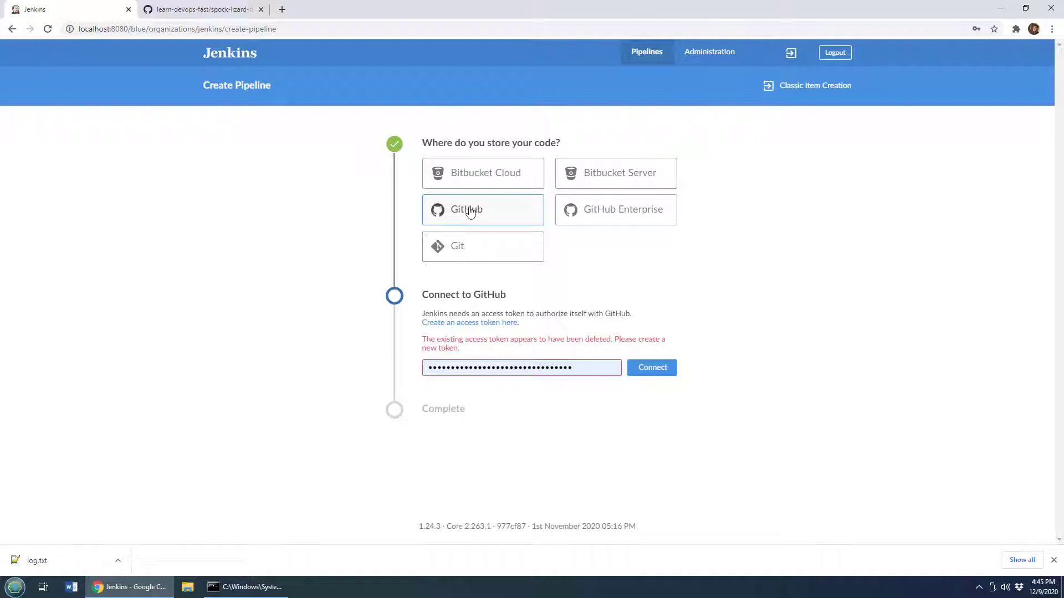
click(501, 329)
click(332, 9)
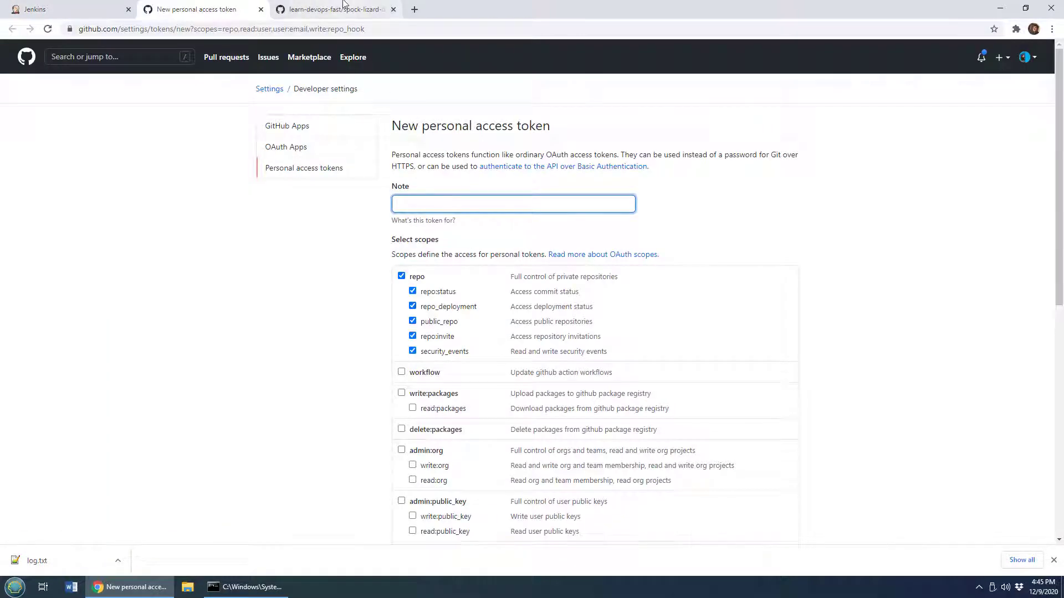
click(219, 8)
Generate a new personal access token with the note "My Token" and the preselected scopes
click(465, 204)
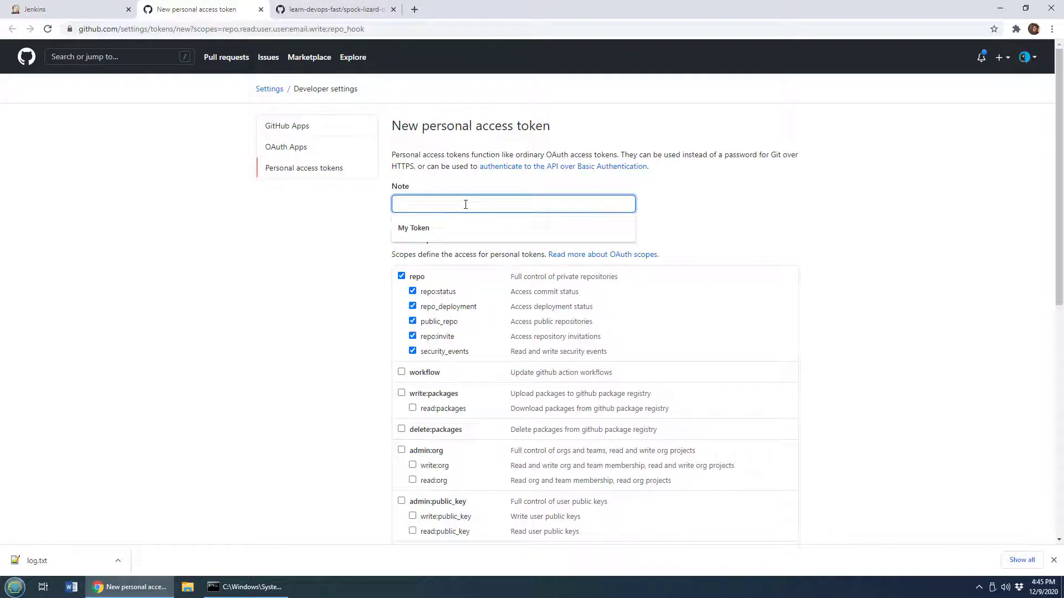
click(464, 225)
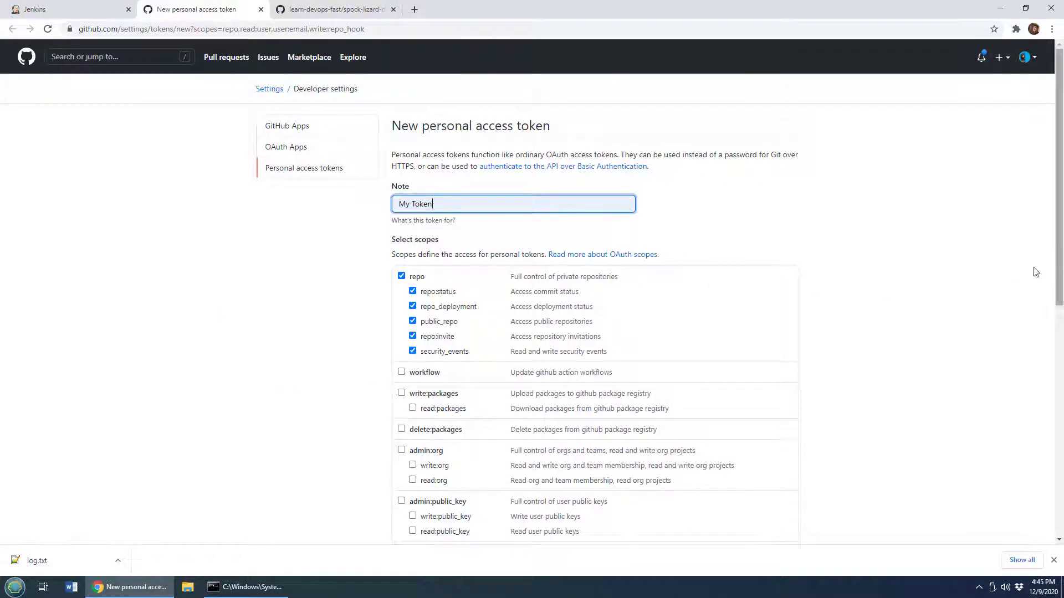
scroll(1058, 239, down, 5)
scroll(701, 483, down, 3)
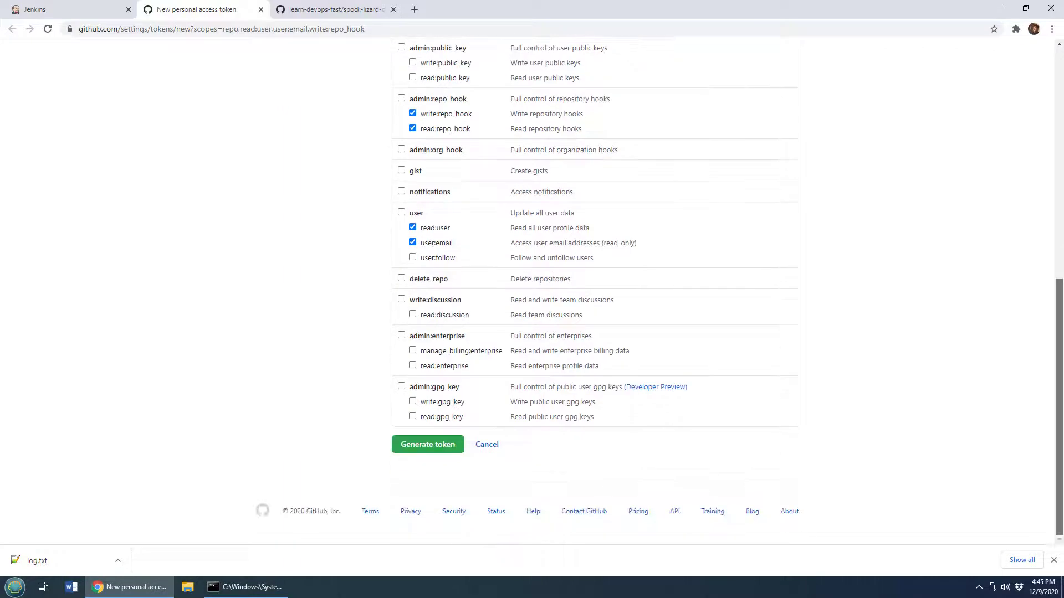
click(459, 444)
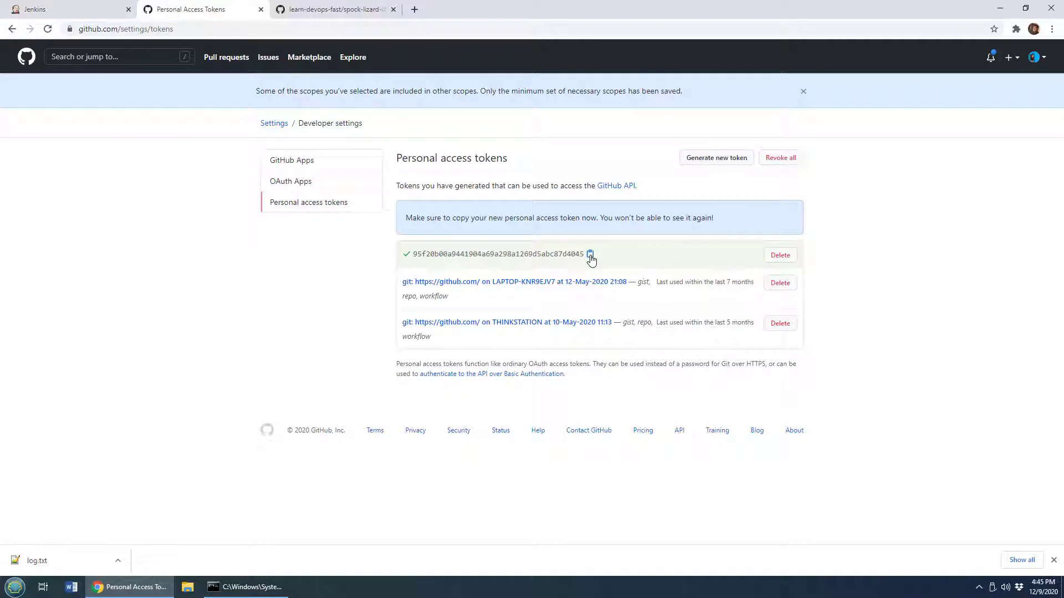
Paste the new access token into the Jenkins GitHub connection field, connect, and dismiss the browser's password prompt
click(104, 12)
double_click(605, 361)
key(ctrl+v)
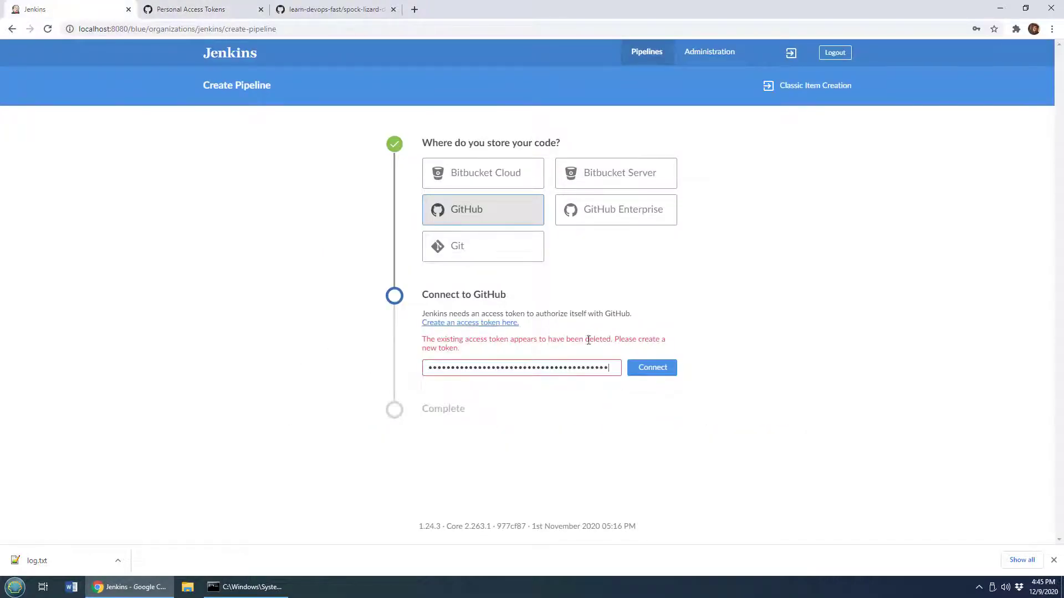
click(663, 372)
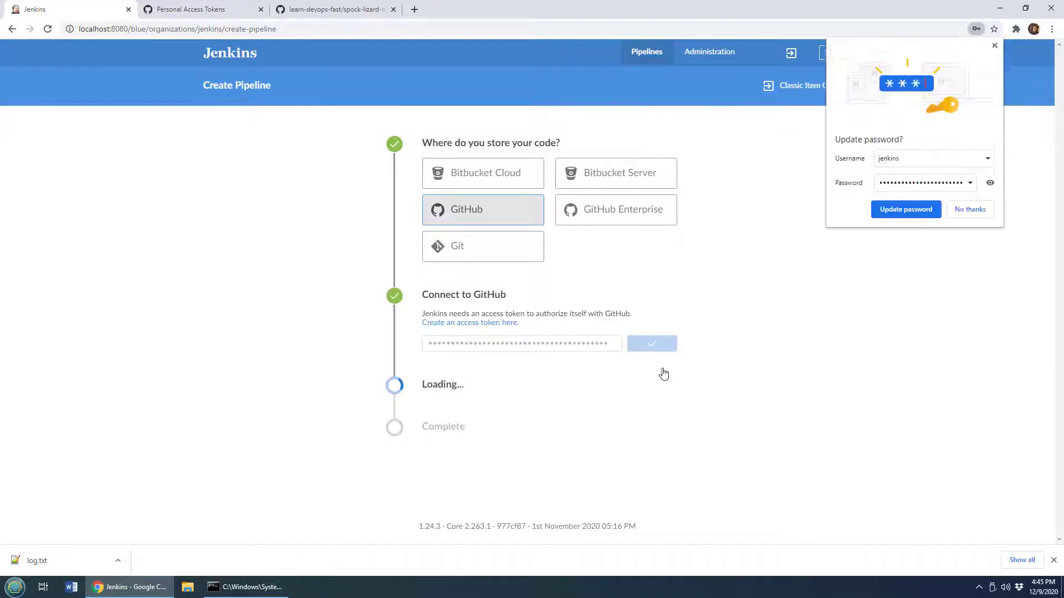
click(995, 46)
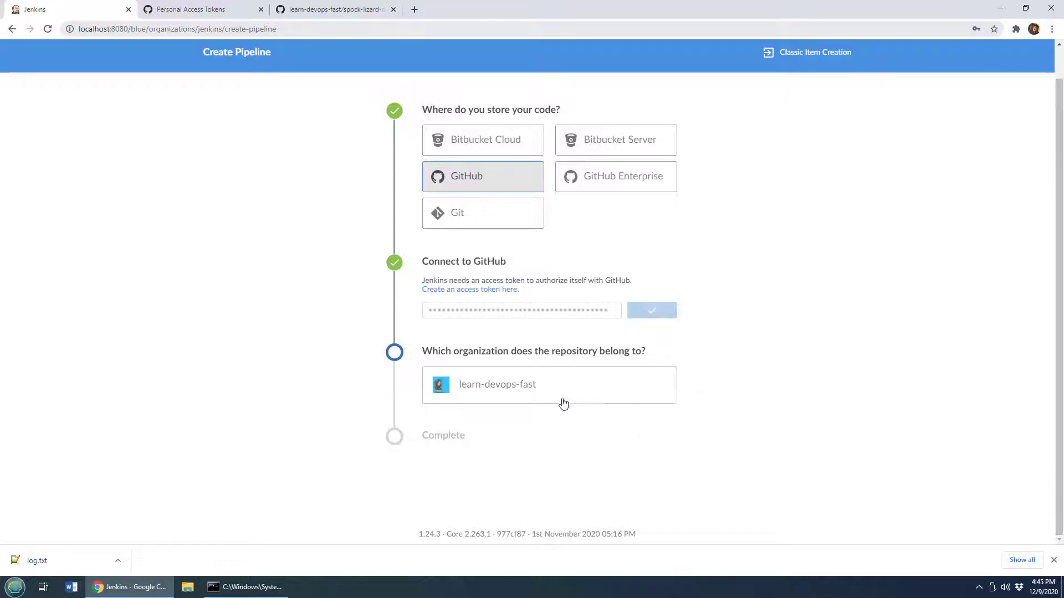
Choose the learn-devops-fast organization and select the spock-lizard-docker repository
click(584, 389)
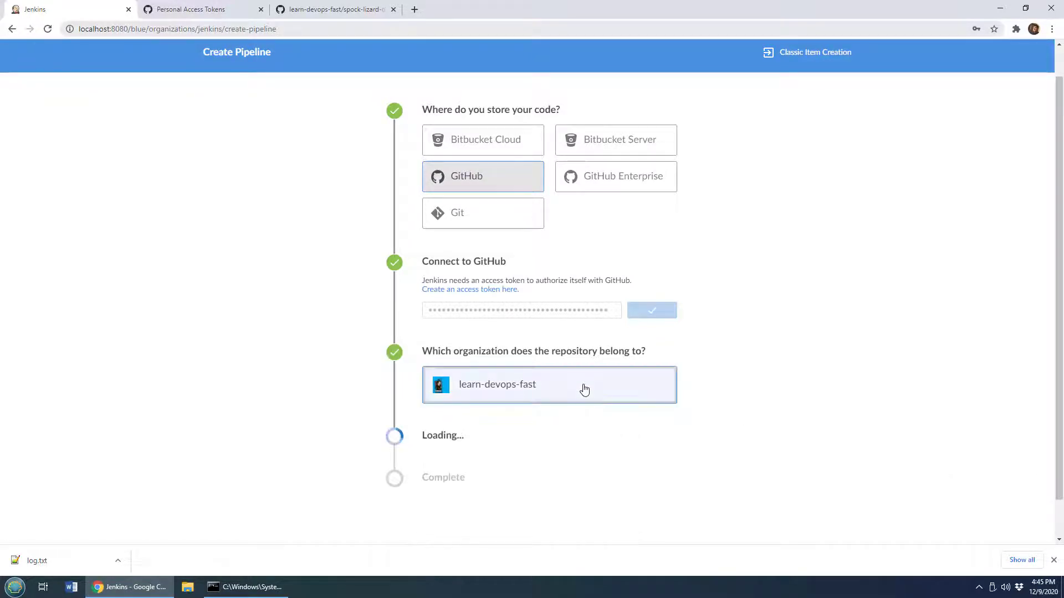
scroll(674, 308, down, 1)
drag(674, 306, 670, 352)
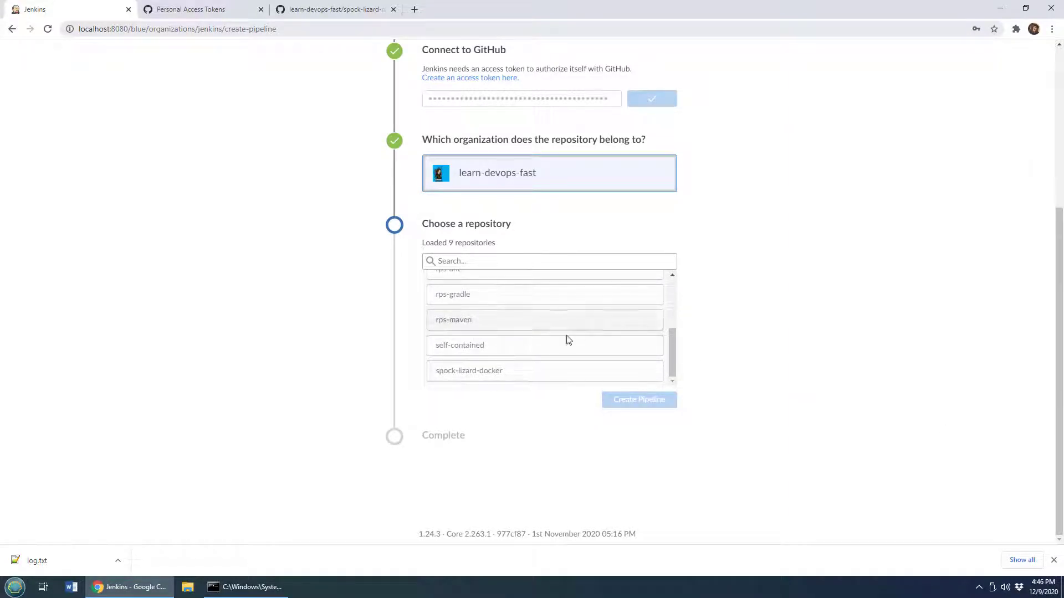
click(554, 373)
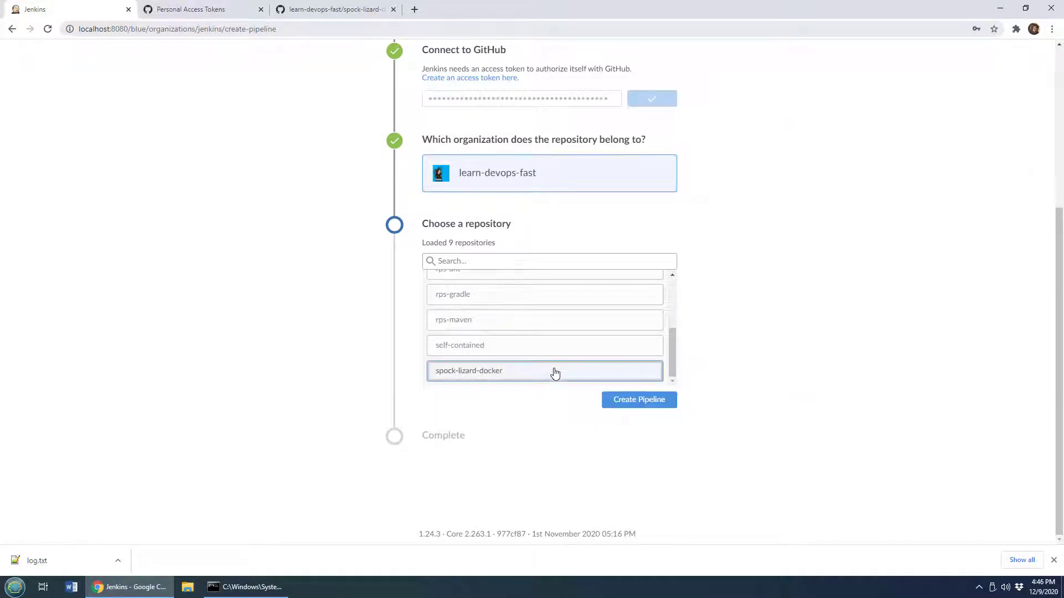
Create the pipeline for the spock-lizard-docker repository
click(277, 12)
drag(242, 92, 126, 93)
click(88, 10)
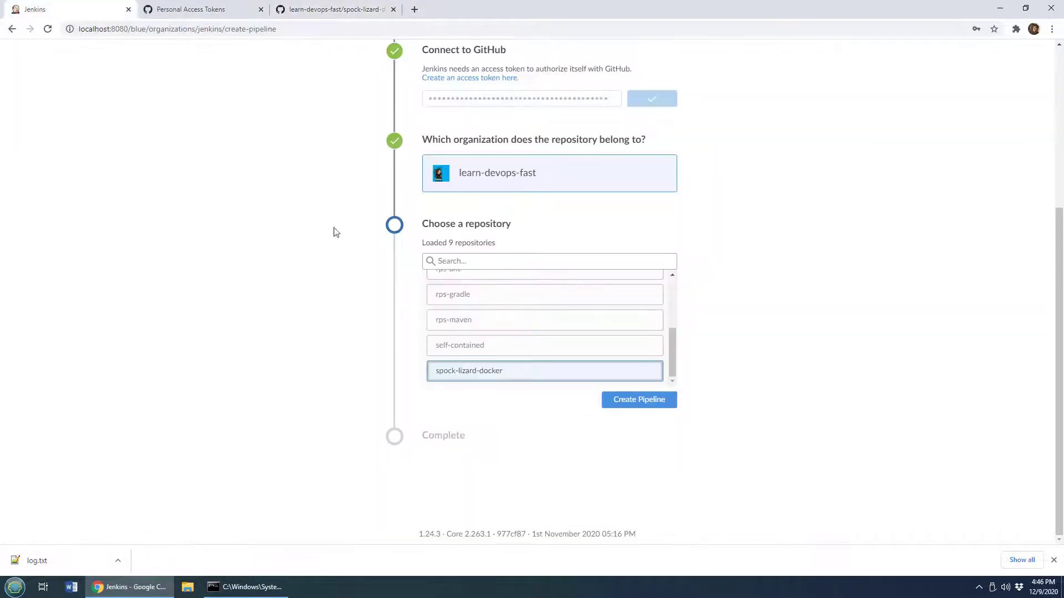
click(655, 407)
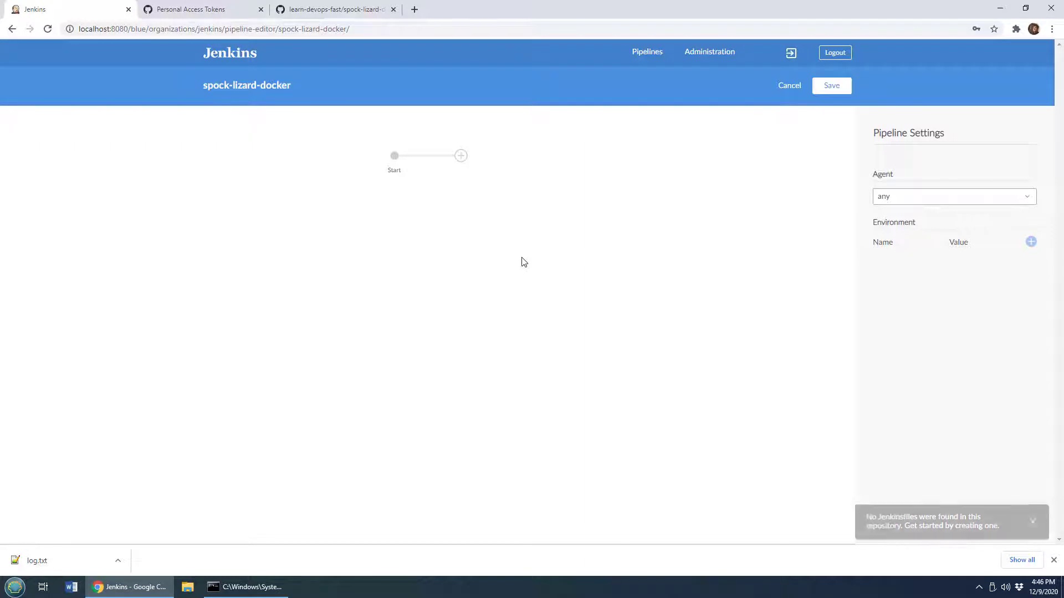
Open the command prompt to review the mvn, java and git version commands
click(266, 589)
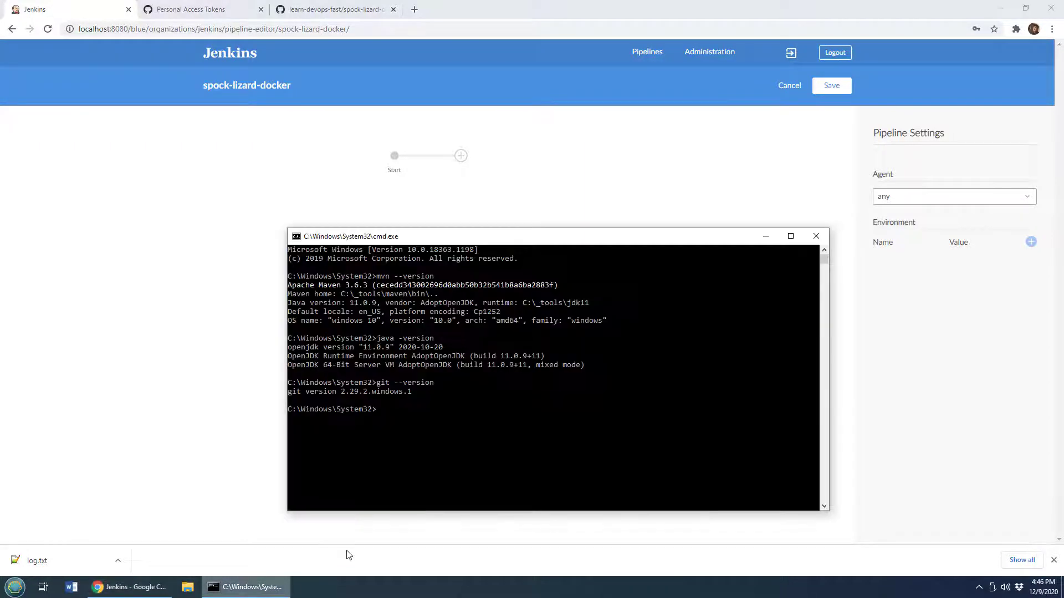
drag(429, 392, 379, 385)
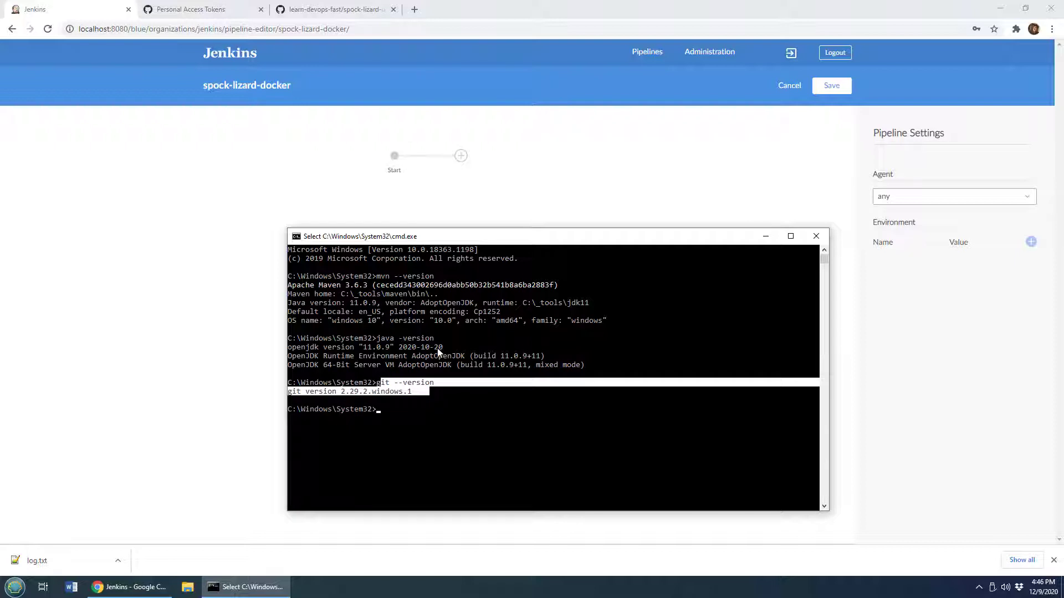
drag(435, 343, 383, 340)
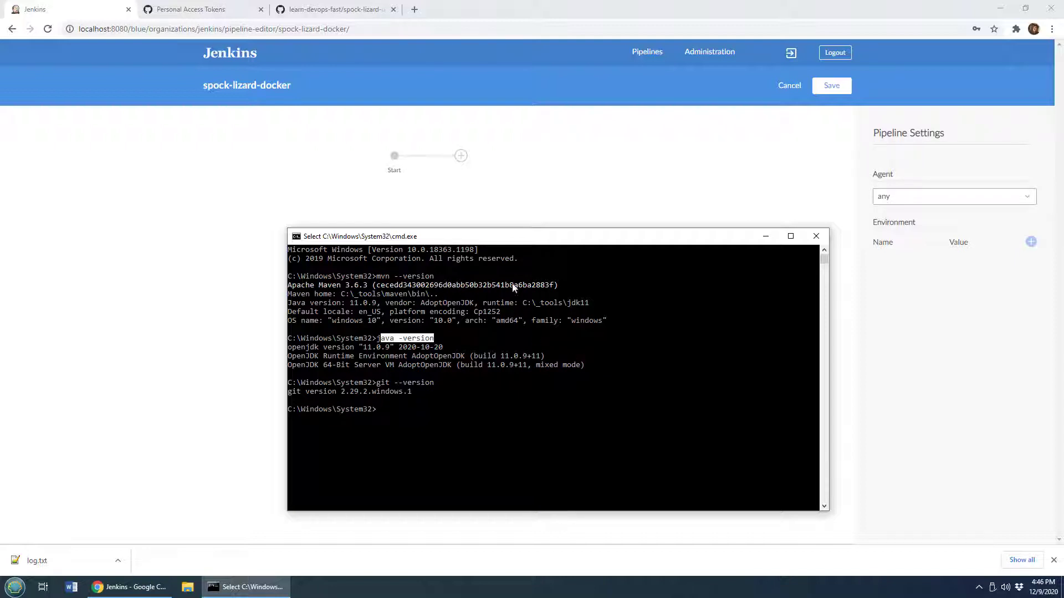
Add a new pipeline stage named "Log Tool Version"
click(462, 158)
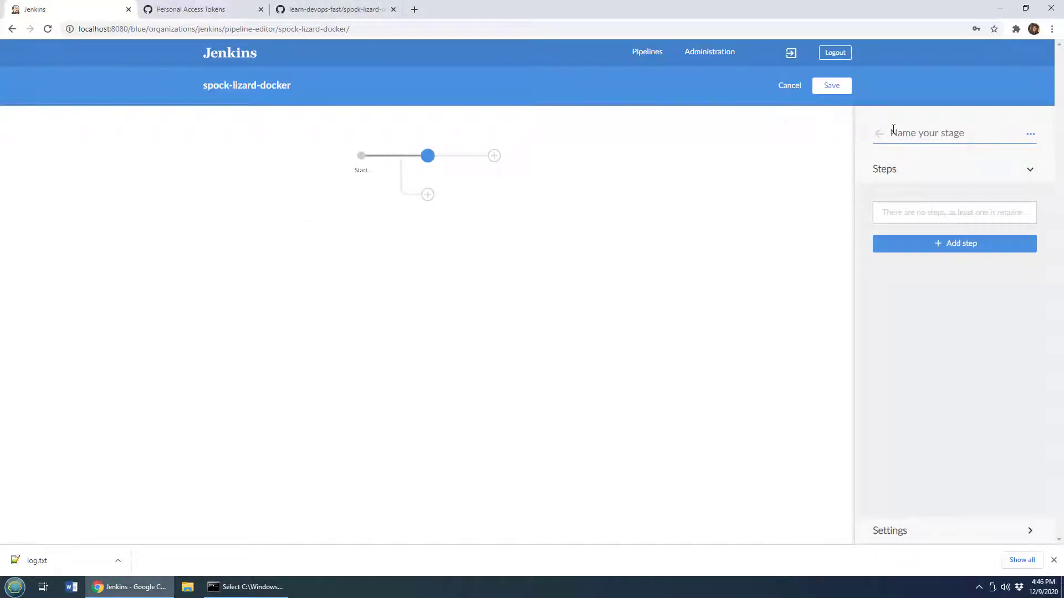
text(Log V)
key(BackSpace)
key(BackSpace)
text(Tool Version)
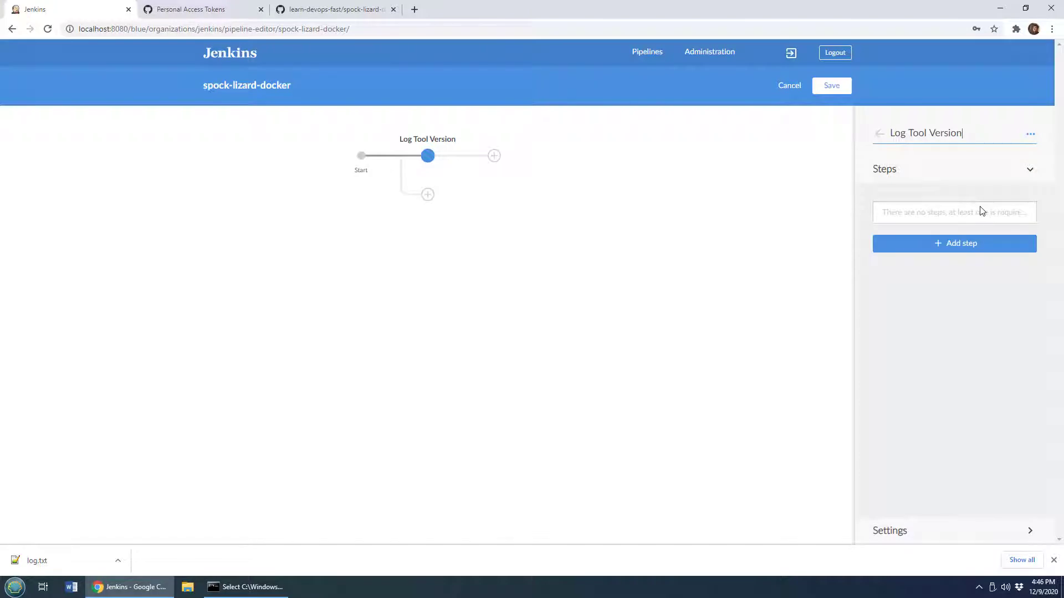
Add a Shell Script step running mvn --version, git --version and java -version to the stage
click(1000, 247)
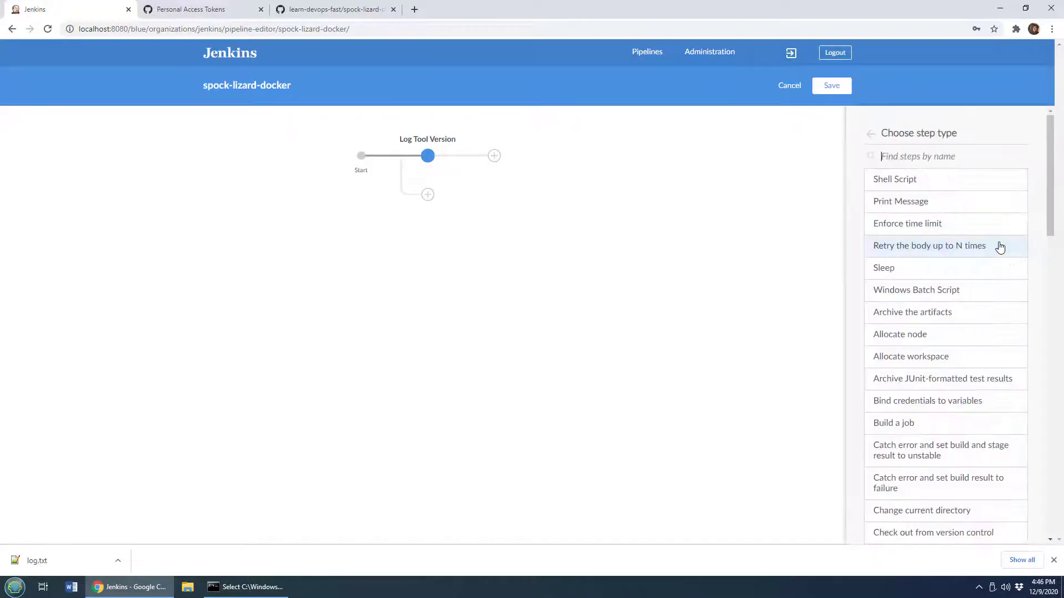
drag(1051, 206, 1060, 536)
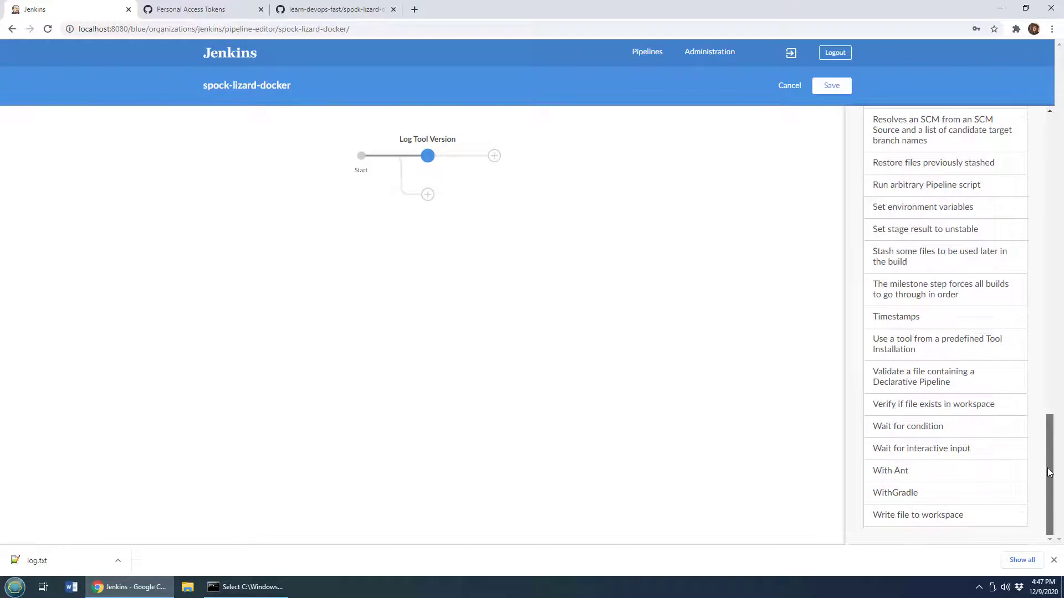
drag(1049, 473, 1025, 174)
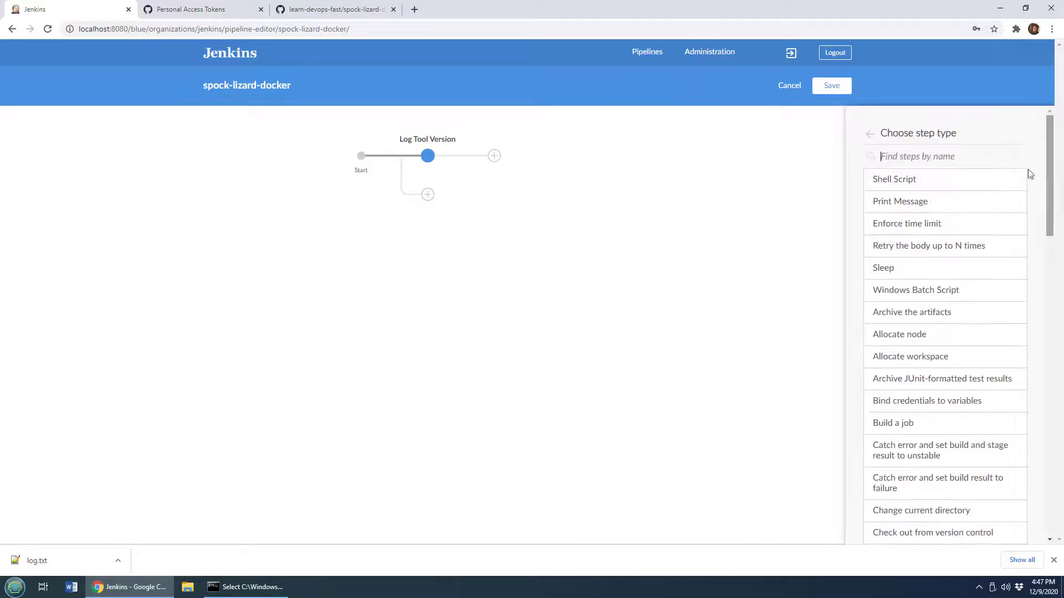
click(913, 190)
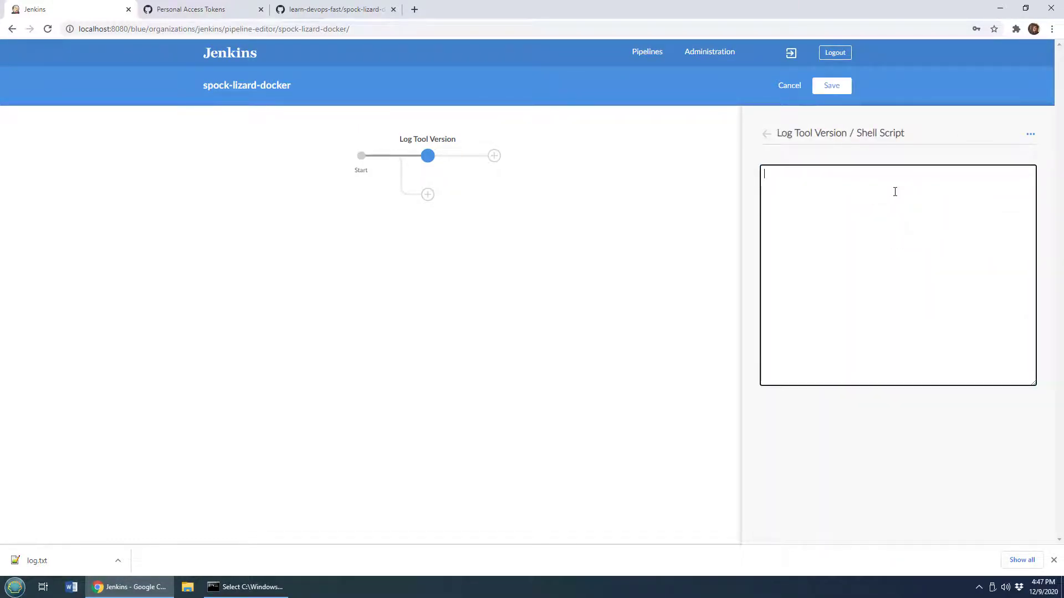
text(mvn --version)
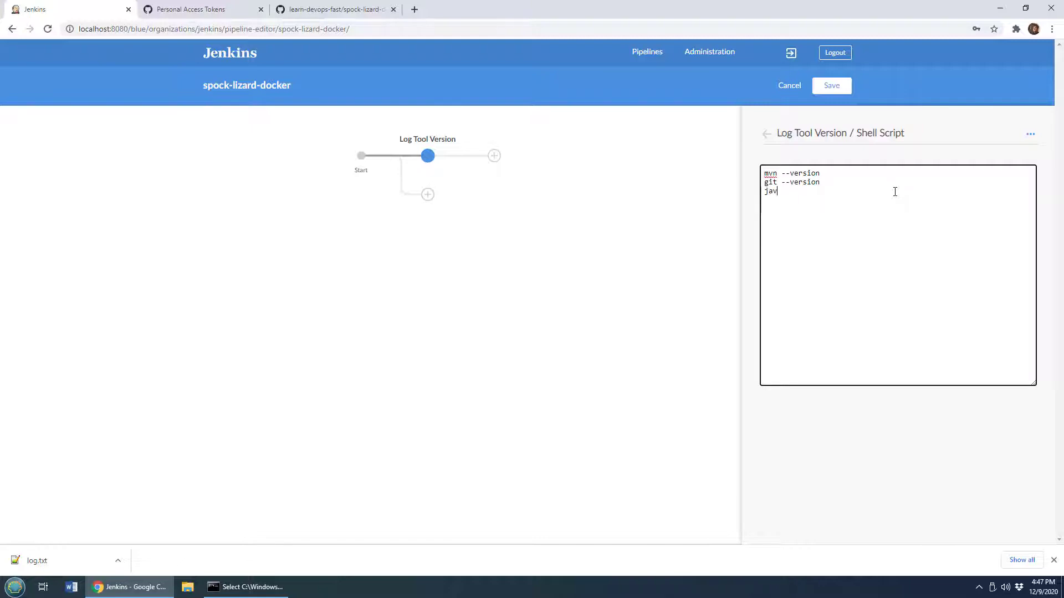
text(a -version)
drag(790, 191, 782, 192)
click(766, 135)
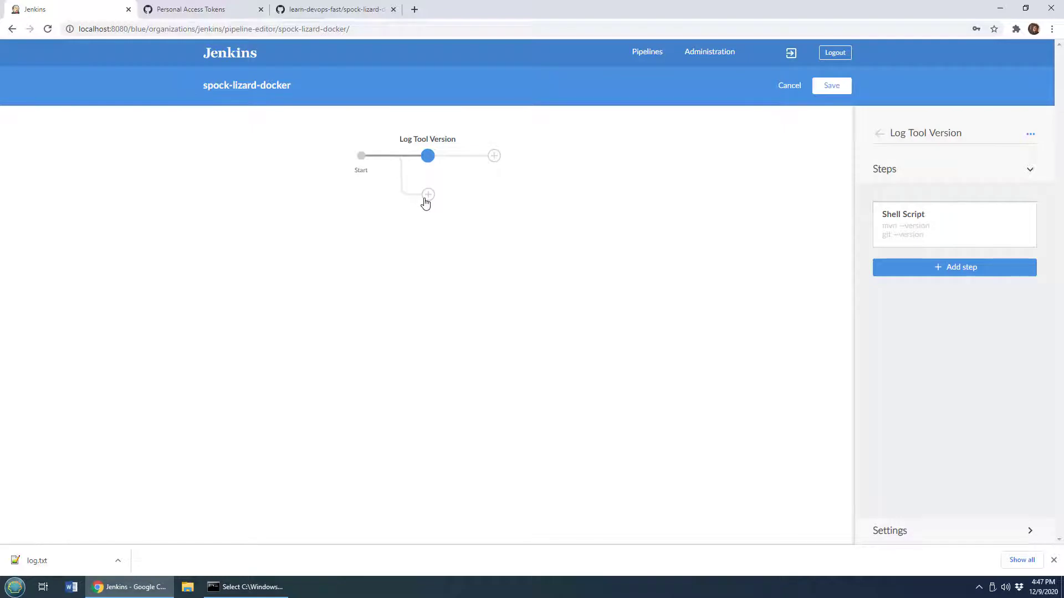
Add a parallel stage below Log Tool Version named "Check for POM"
click(334, 9)
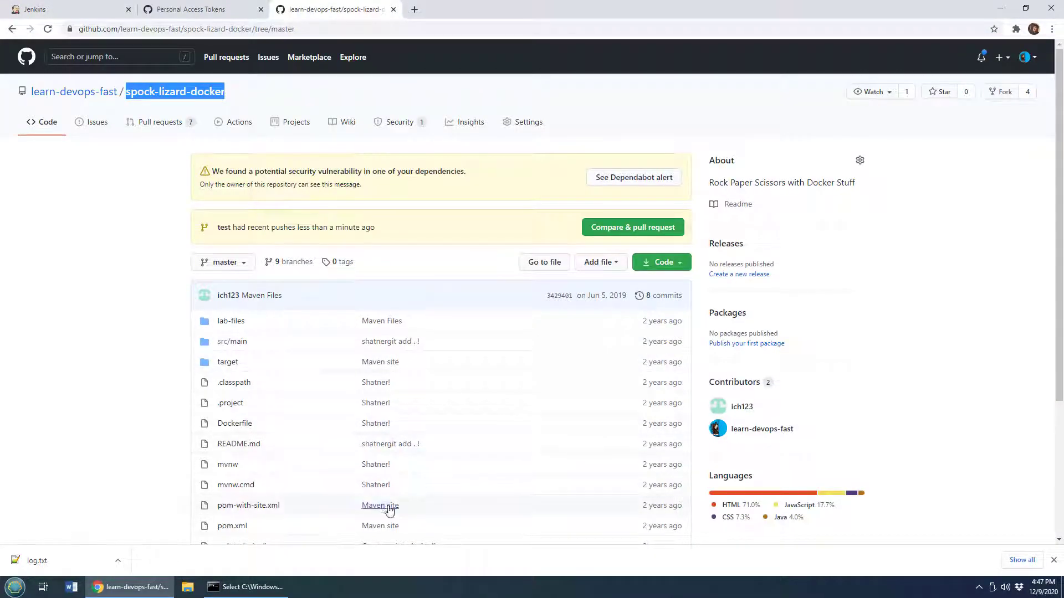
drag(217, 526, 249, 527)
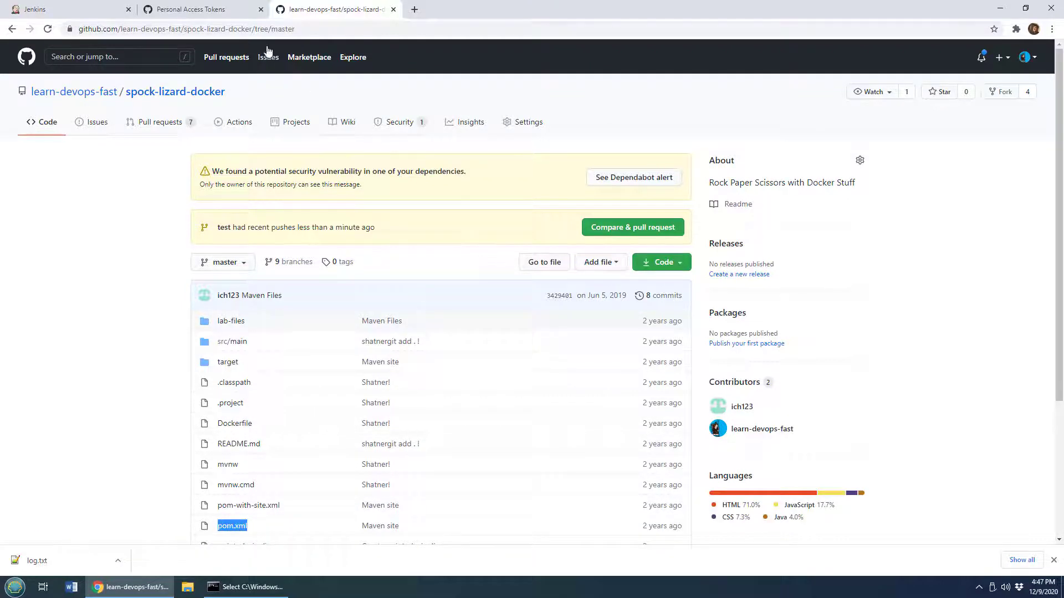
click(85, 11)
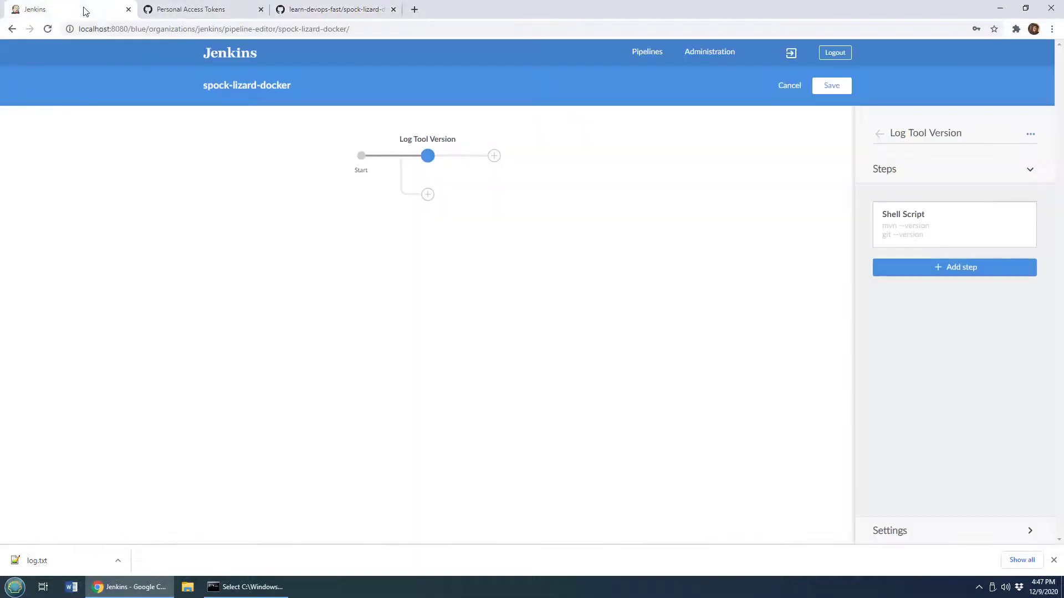
click(428, 195)
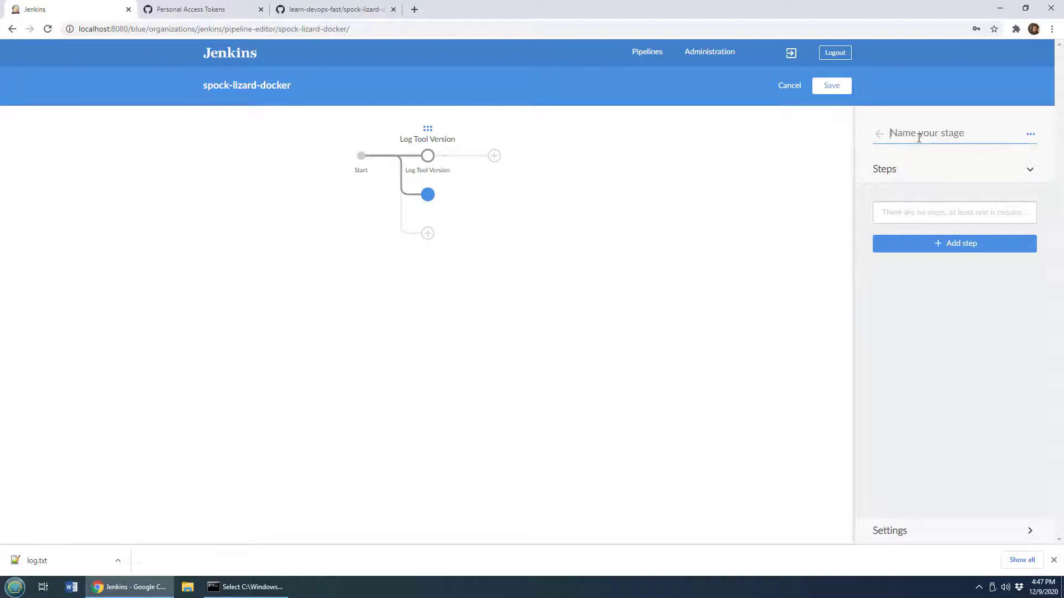
text(Check for POM)
Add a "Verify if file exists in workspace" step checking for pom.xml to the Check for POM stage
click(974, 245)
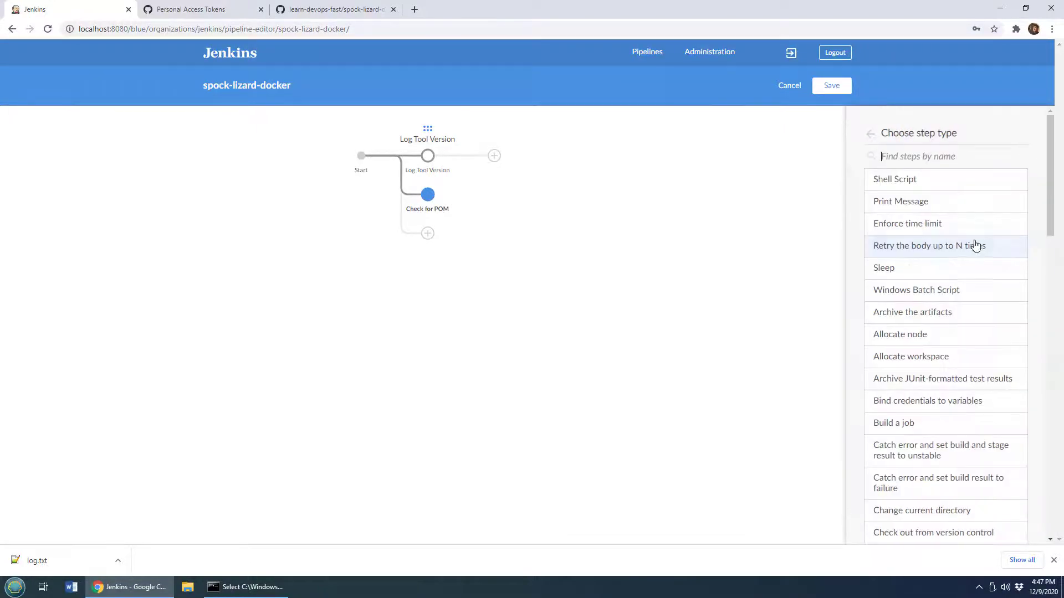
drag(1051, 220, 1063, 177)
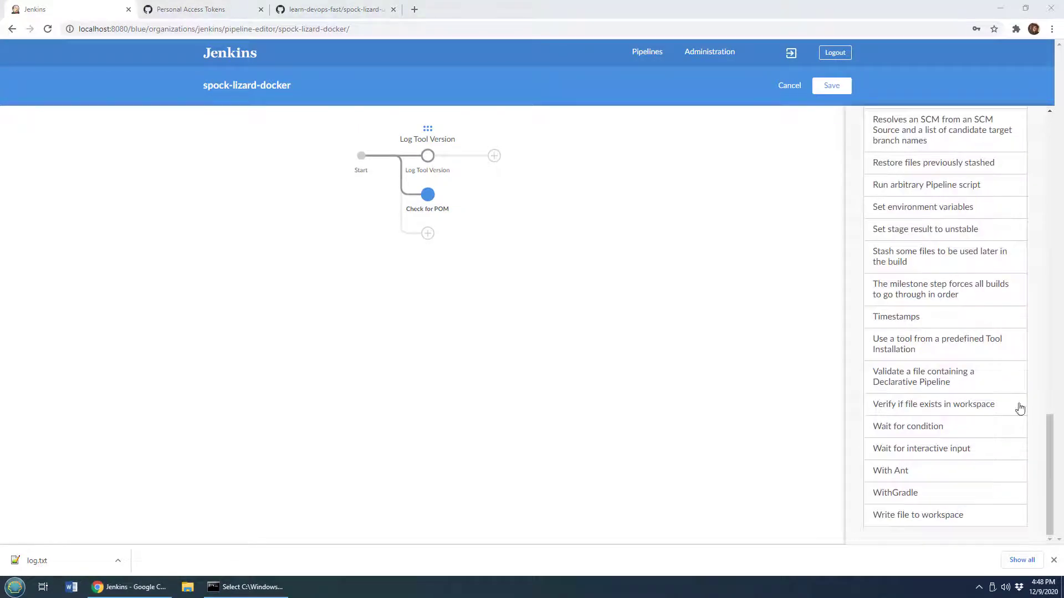
click(956, 409)
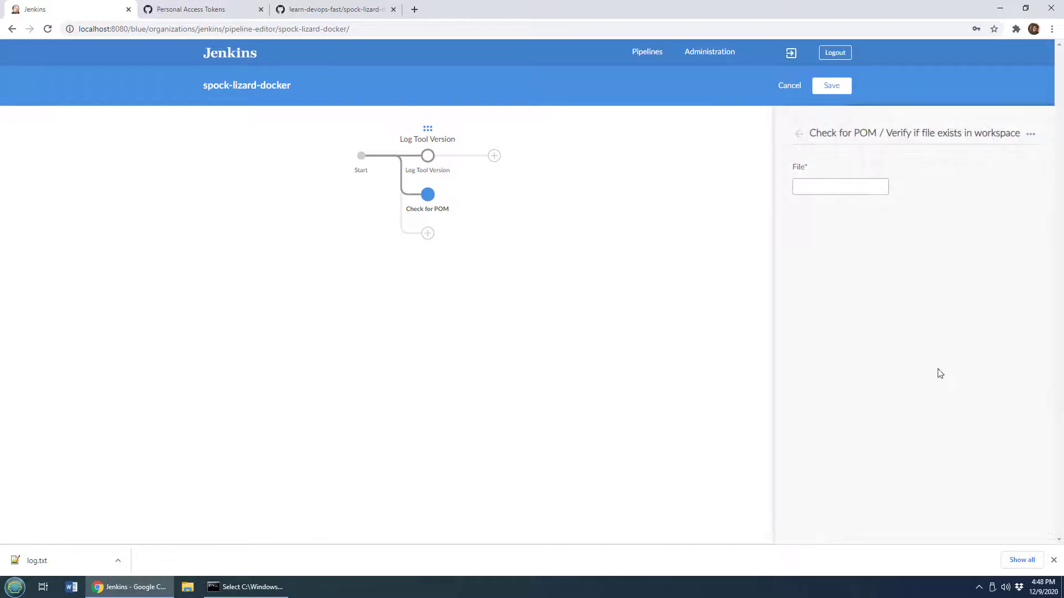
click(842, 181)
click(799, 135)
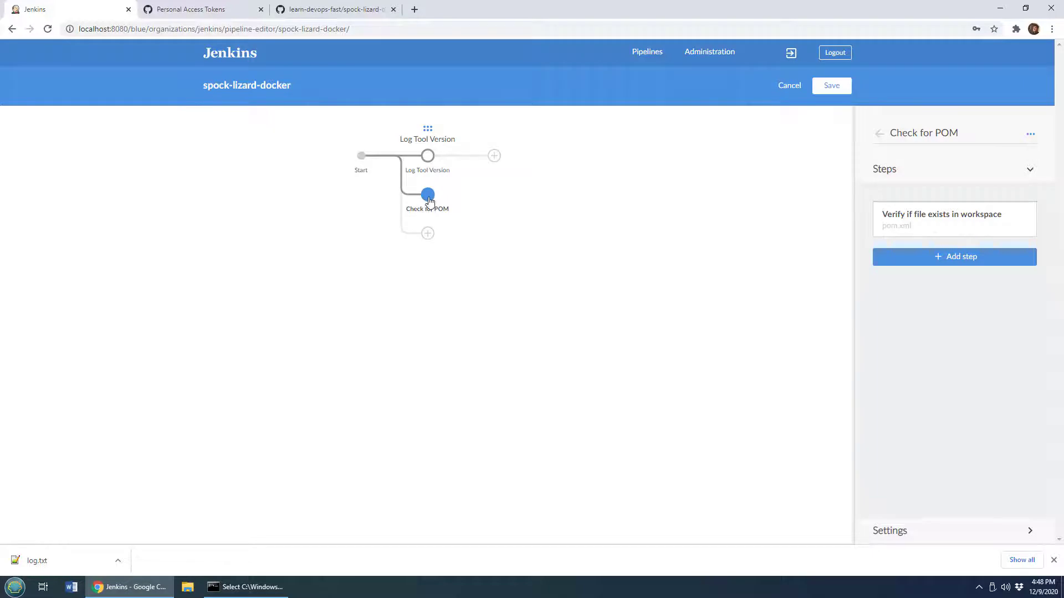
Add a new sequential stage named "Build with Maven" after the Log Tool Version stage
click(494, 157)
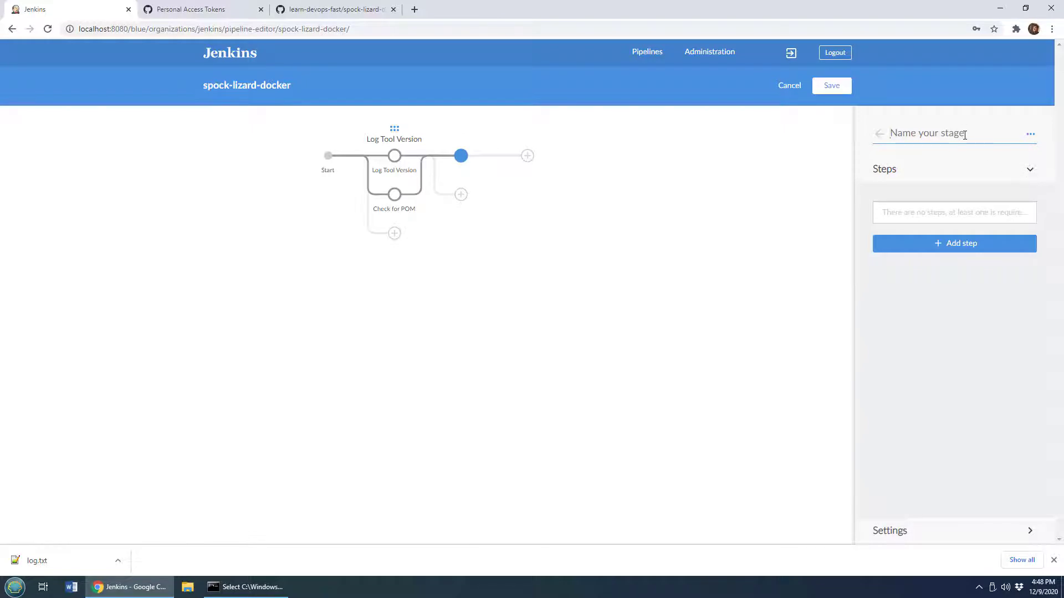
text(Build with Maven)
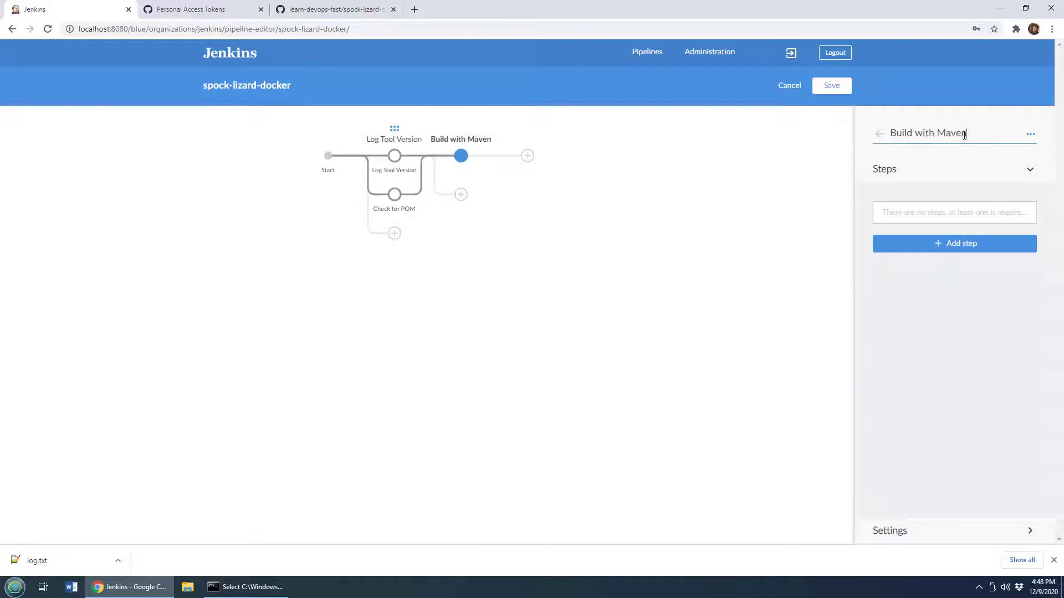
click(1030, 171)
Add a Shell Script step running mvn compile test package to the Build with Maven stage
click(951, 246)
click(941, 187)
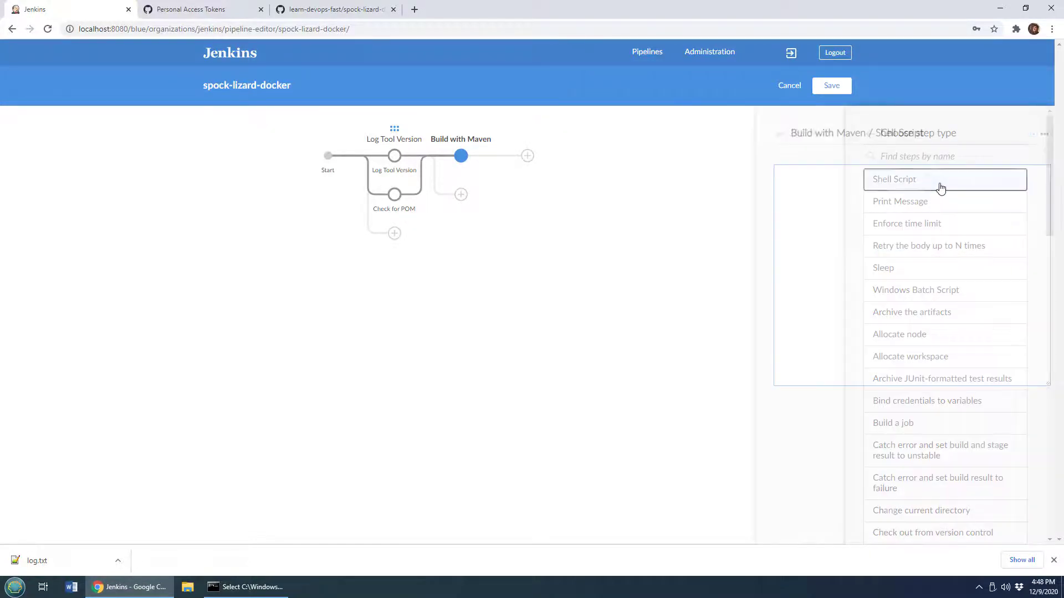
text(mvn compile test package)
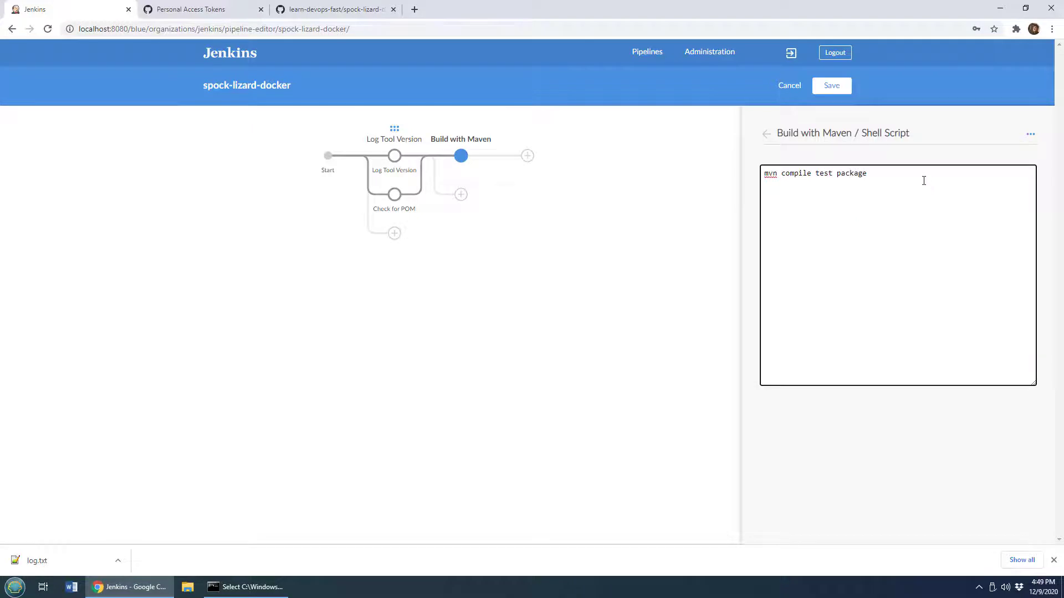
drag(924, 181, 758, 180)
click(880, 171)
click(766, 134)
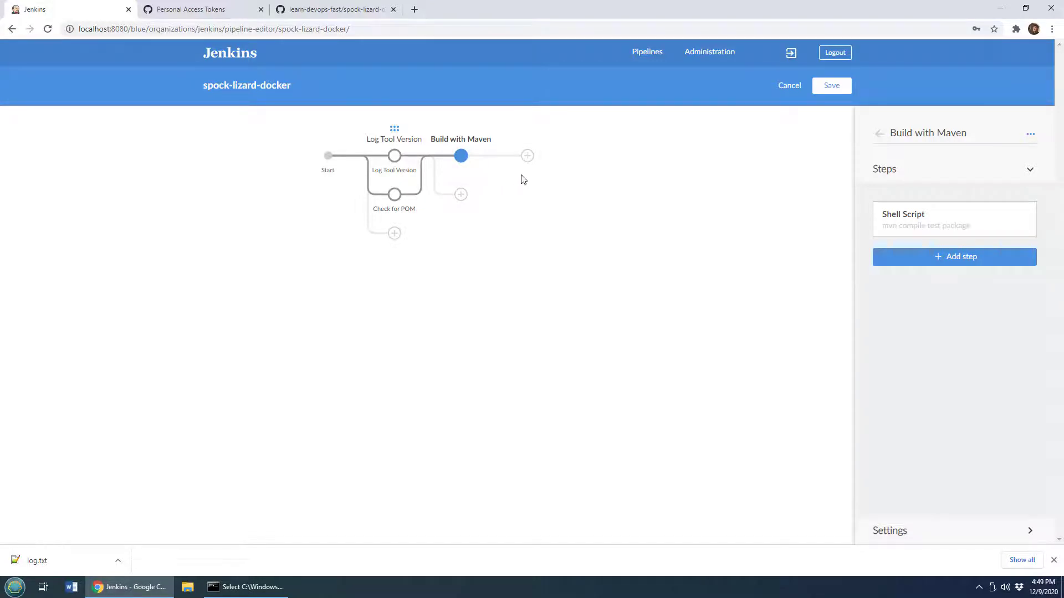
Add another stage after Build with Maven named "Post Build Steps"
click(527, 156)
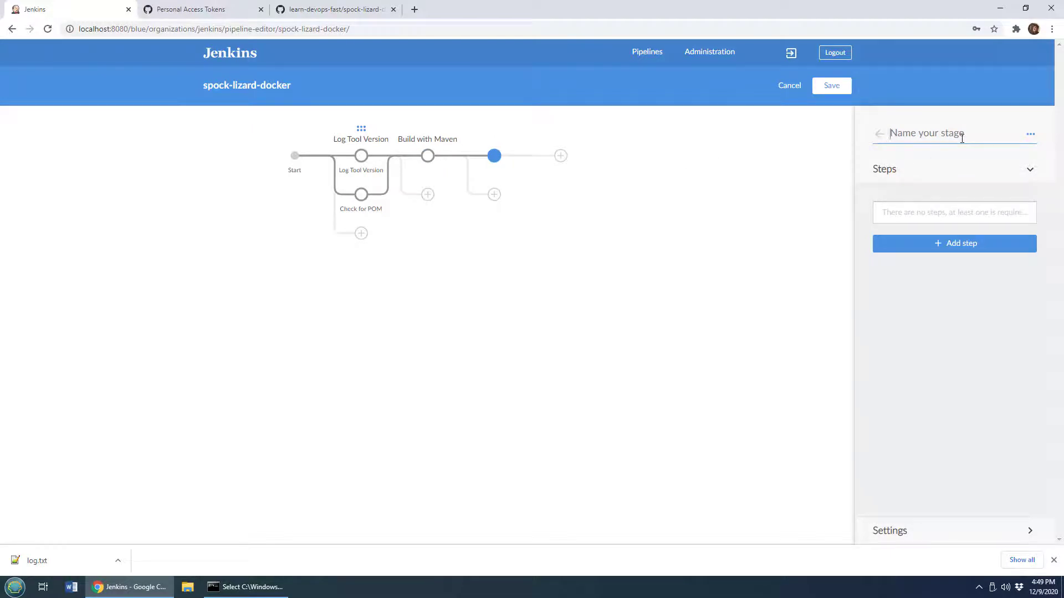
text(Post Build Step)
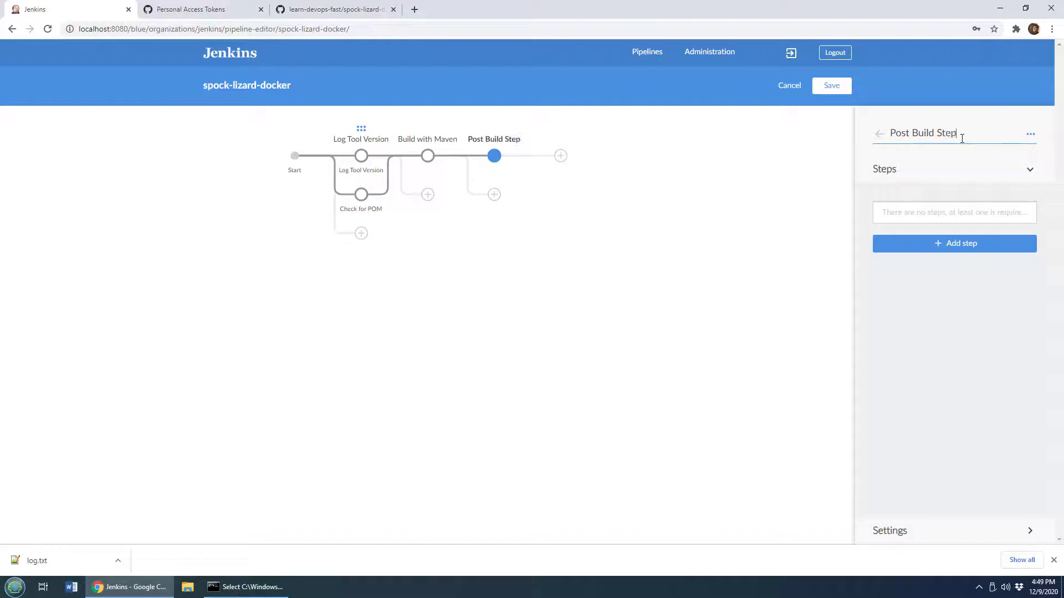
text(s)
click(1029, 172)
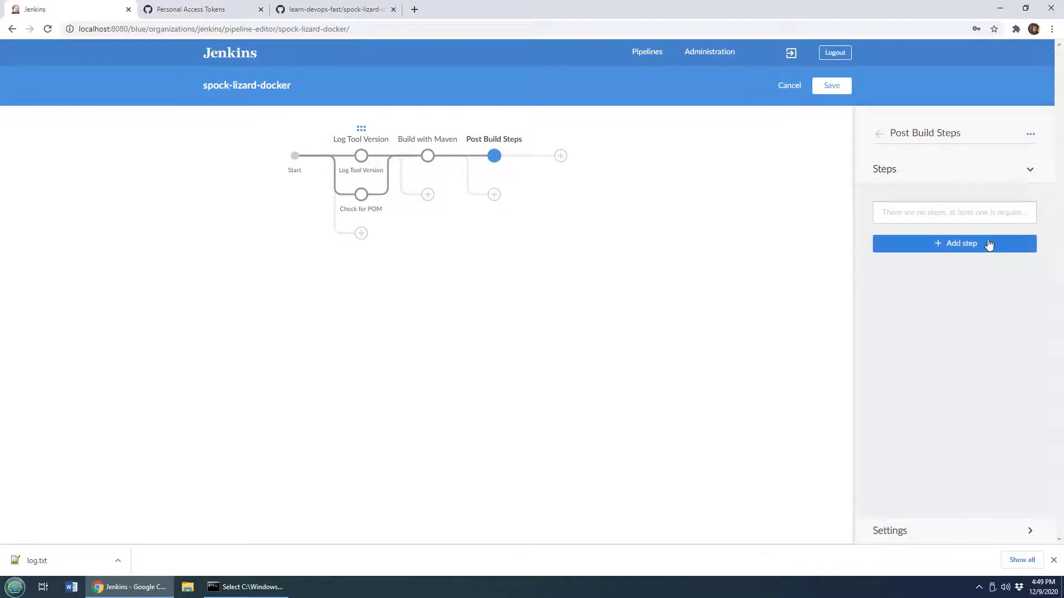
Add a "Write file to workspace" step writing "Hey it worked!!!" to status.txt in the Post Build Steps stage
click(1008, 247)
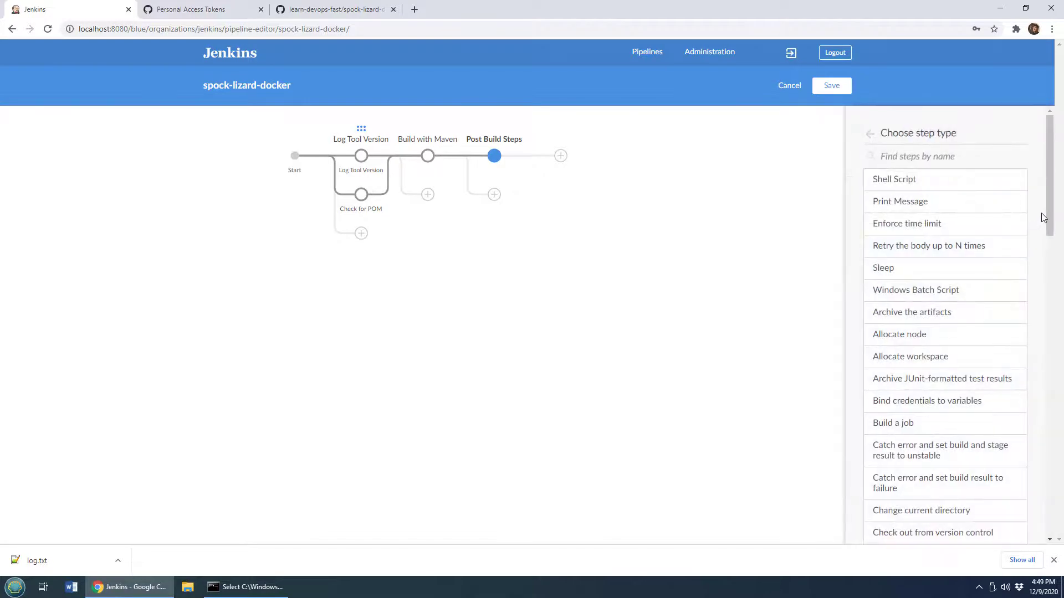
drag(1045, 216, 1038, 523)
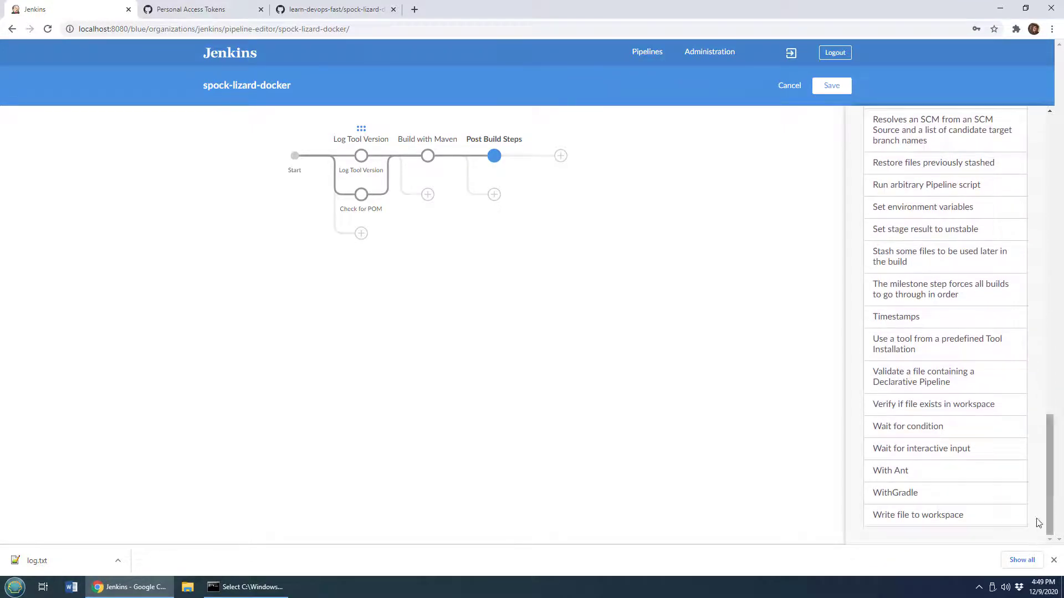
click(928, 521)
click(878, 192)
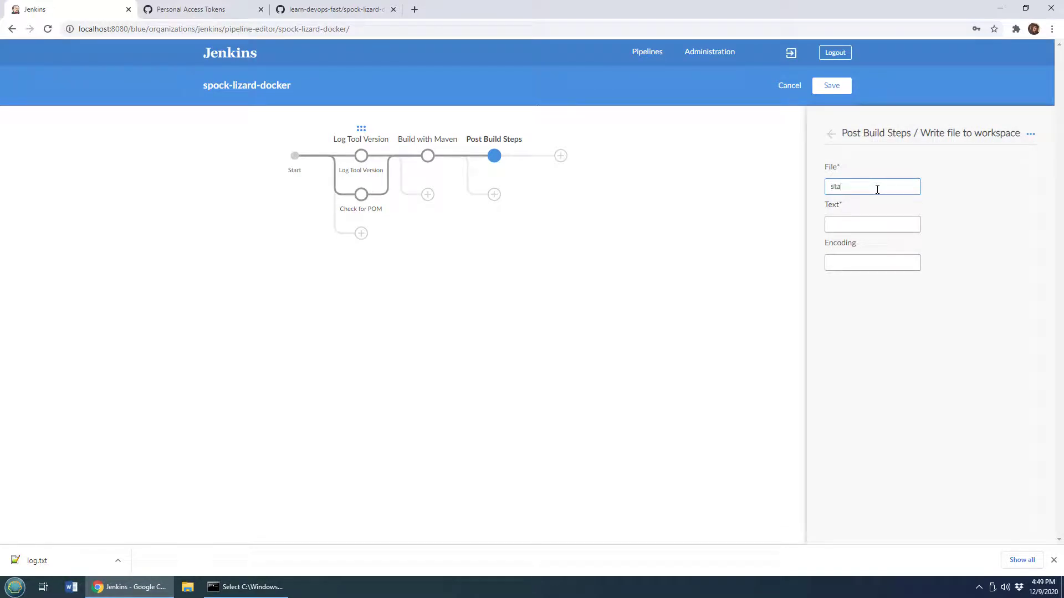
click(872, 227)
text(Hey it worked!!!)
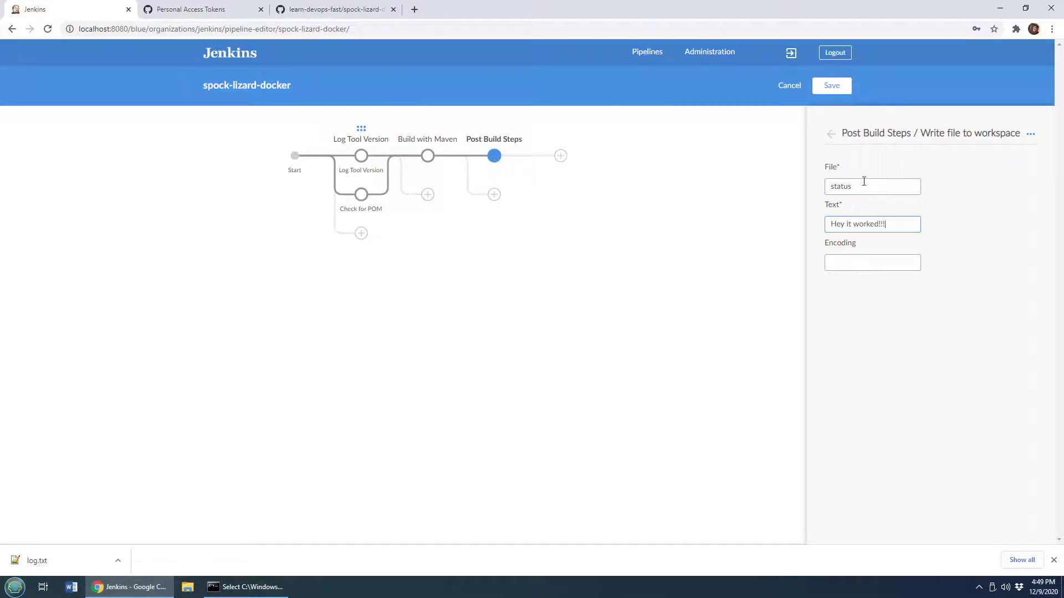
click(895, 194)
text(tx)
key(BackSpace)
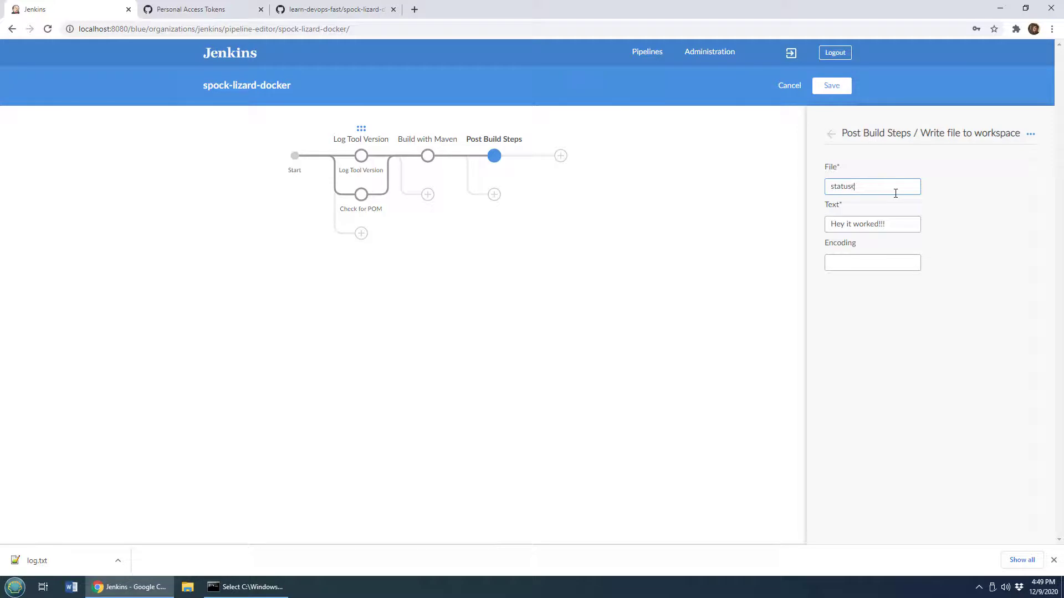
text(.txt)
click(830, 135)
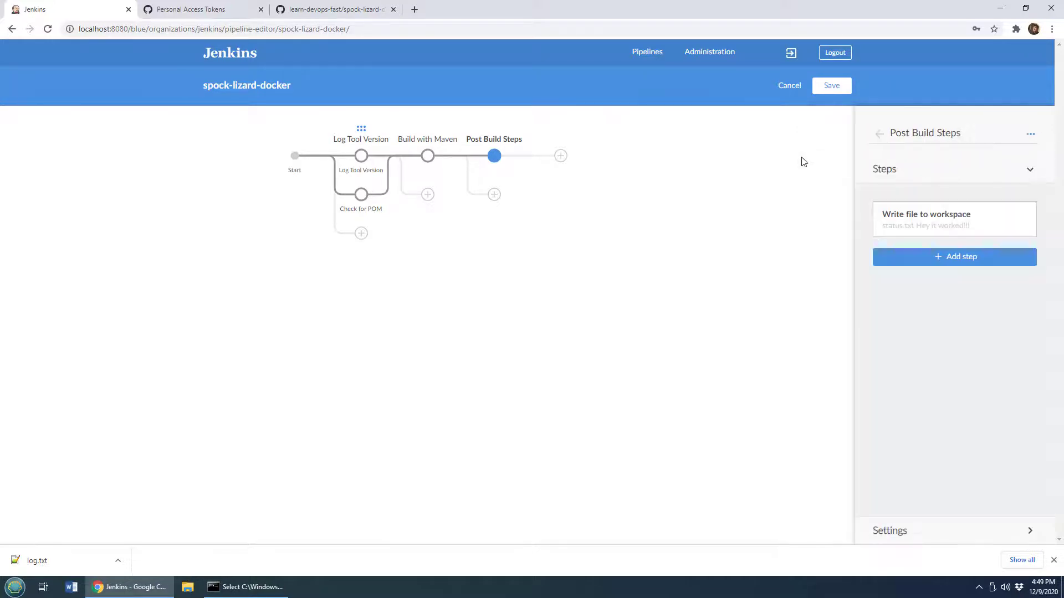
Save the pipeline with a commit to master and run it
click(880, 135)
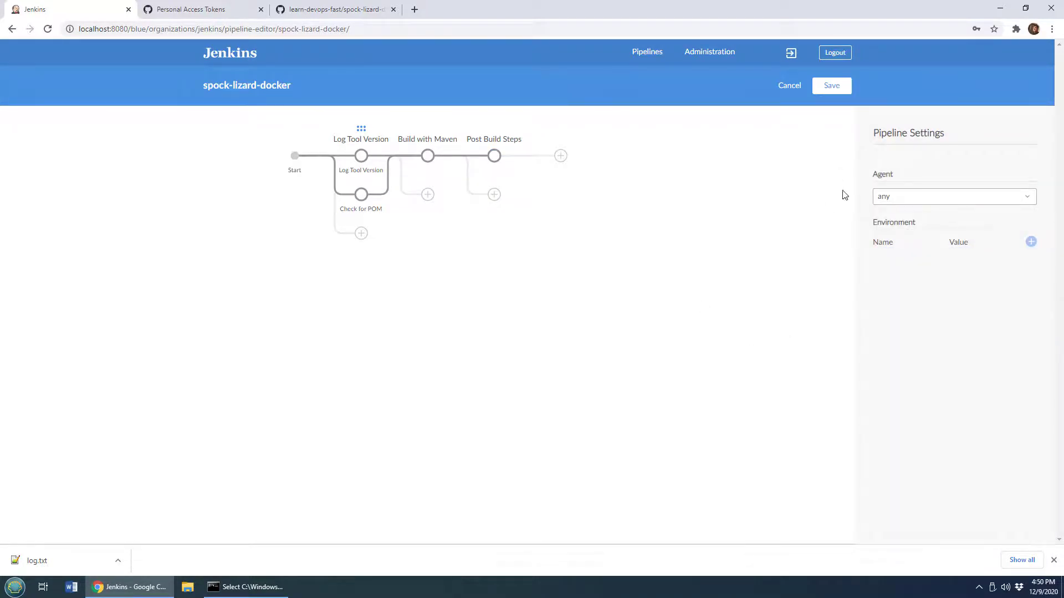
click(837, 87)
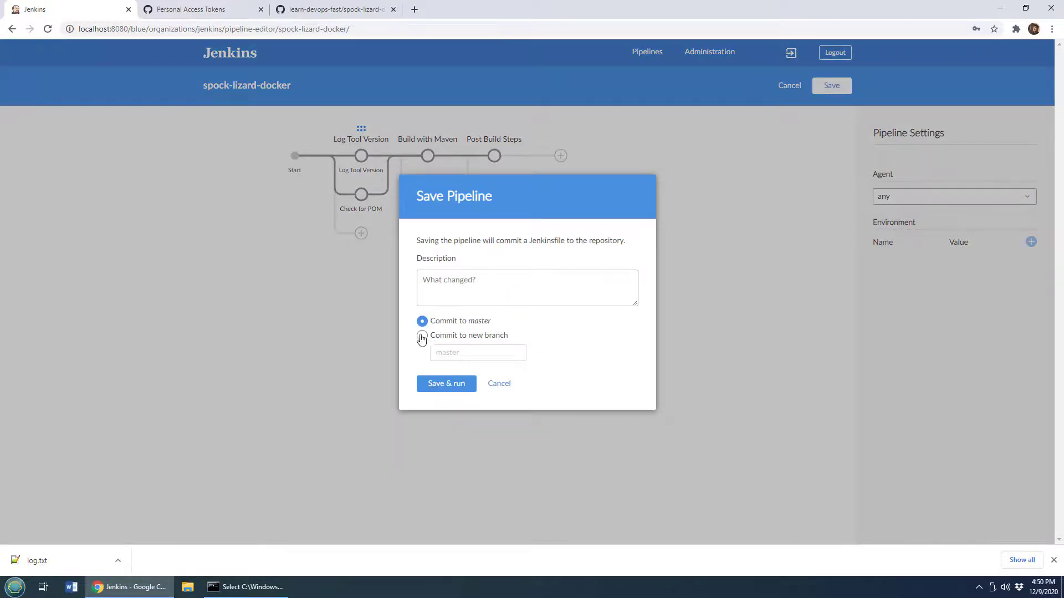
click(449, 391)
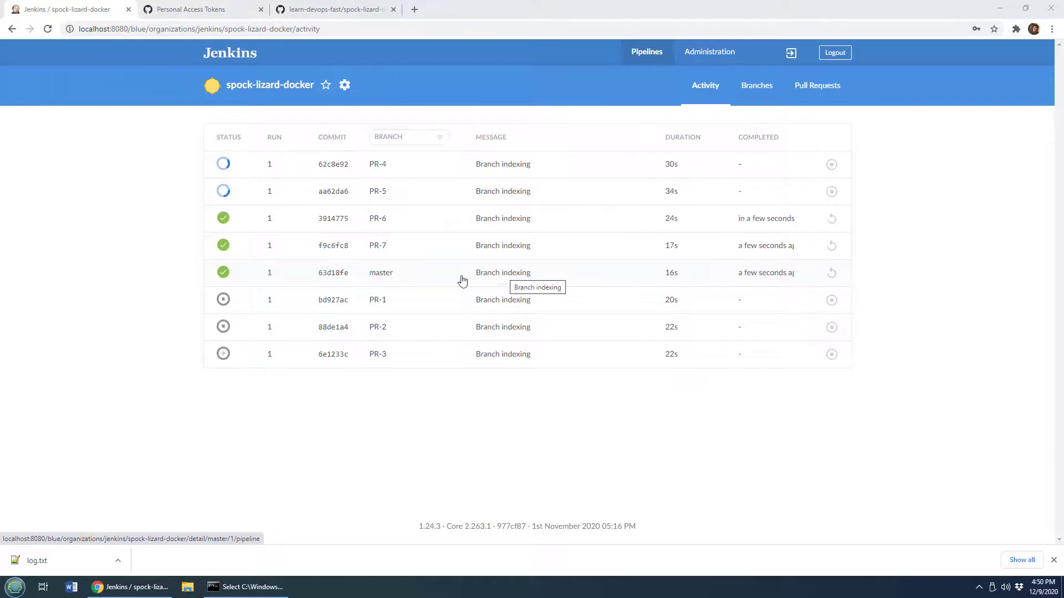
Open the master branch run and examine each stage's step logs
click(508, 277)
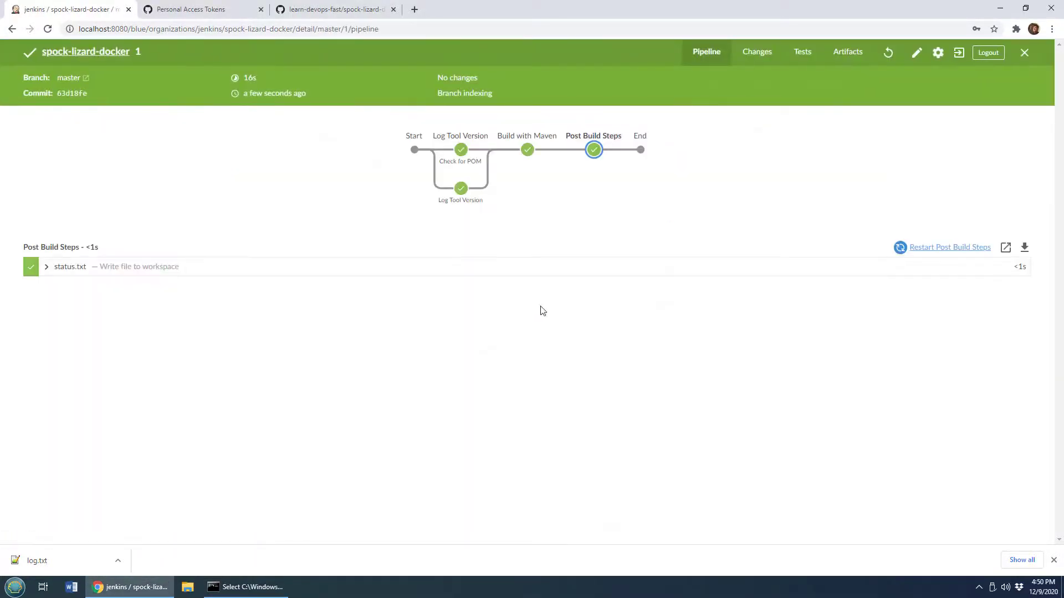
click(463, 154)
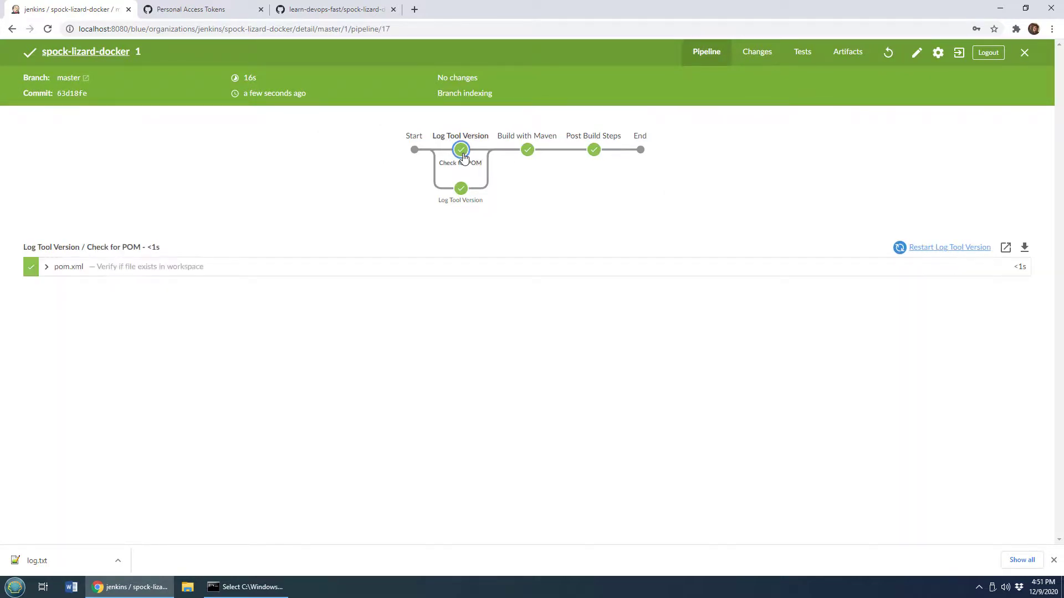
click(59, 269)
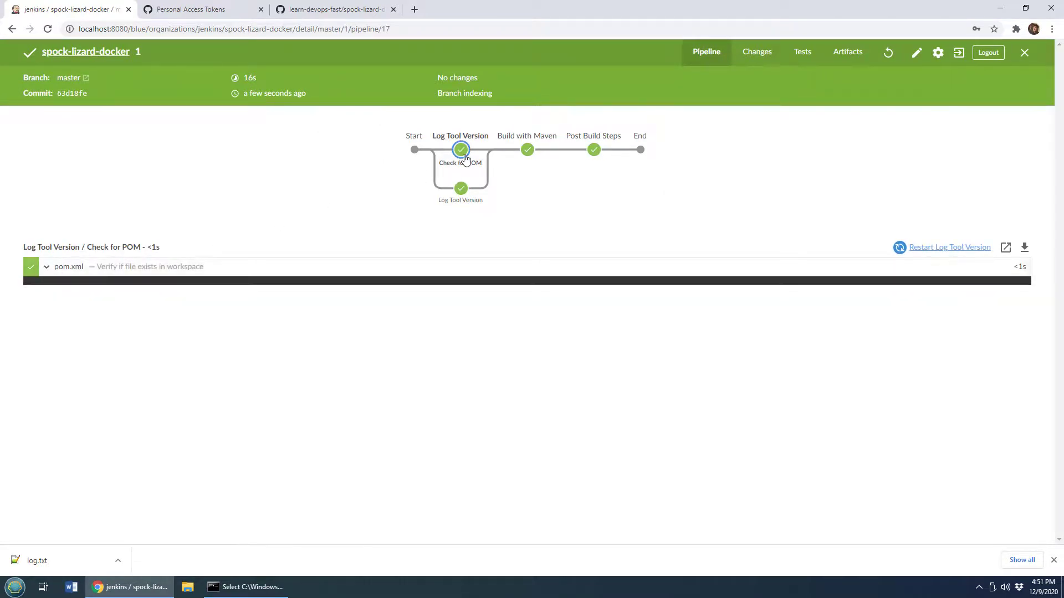
click(460, 192)
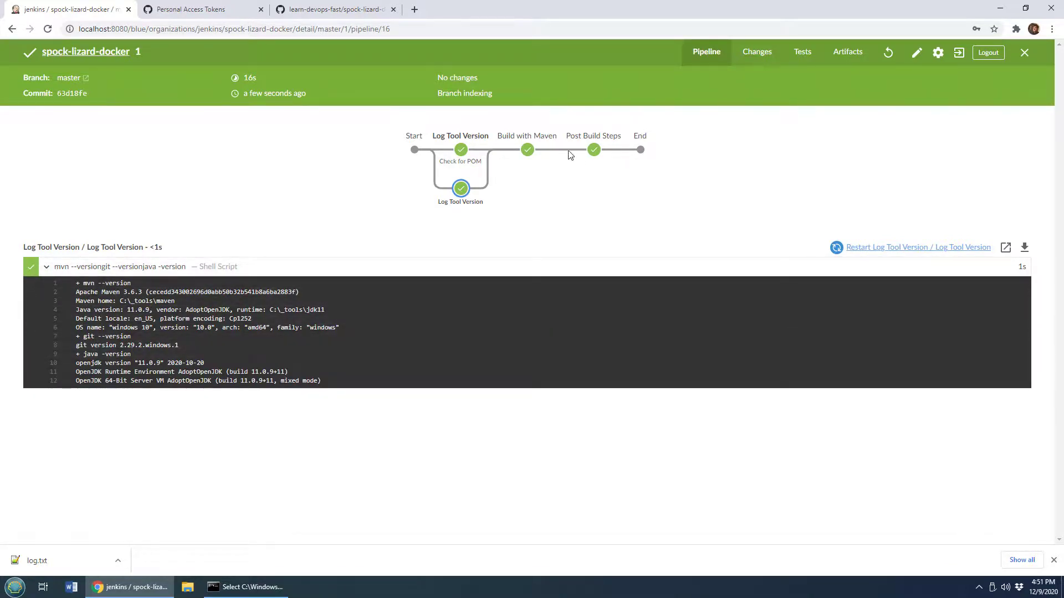
click(532, 155)
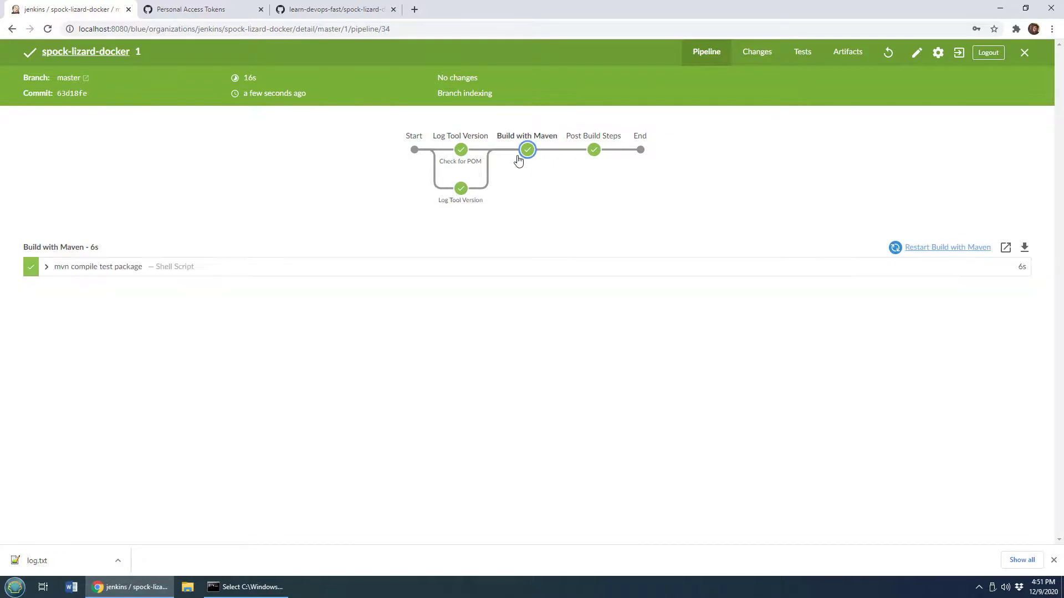
click(102, 268)
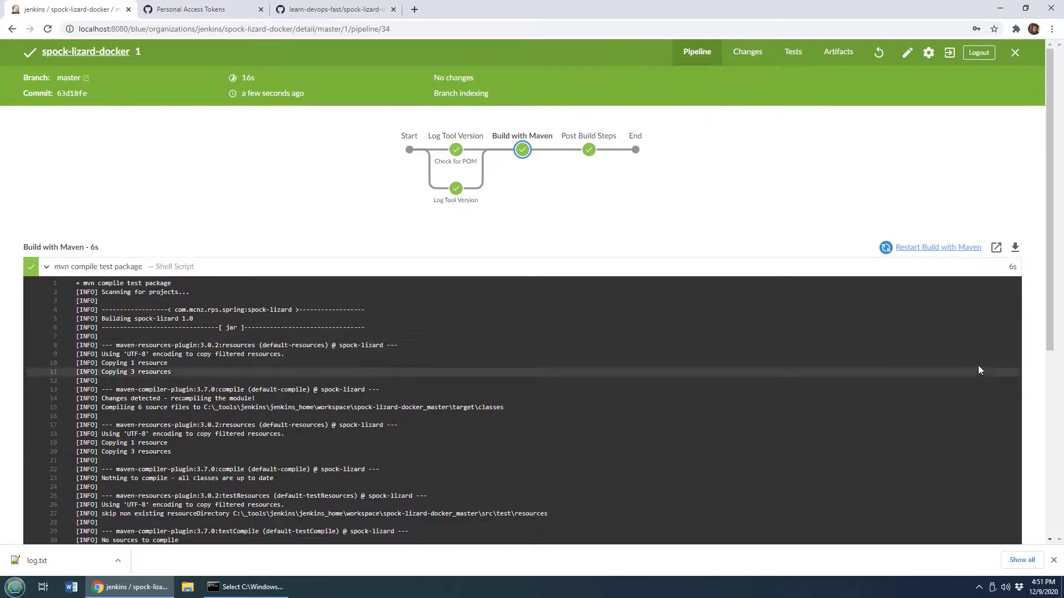
mouse_move(1052, 343)
mouse_down()
mouse_move(1051, 526)
mouse_move(1051, 341)
mouse_up()
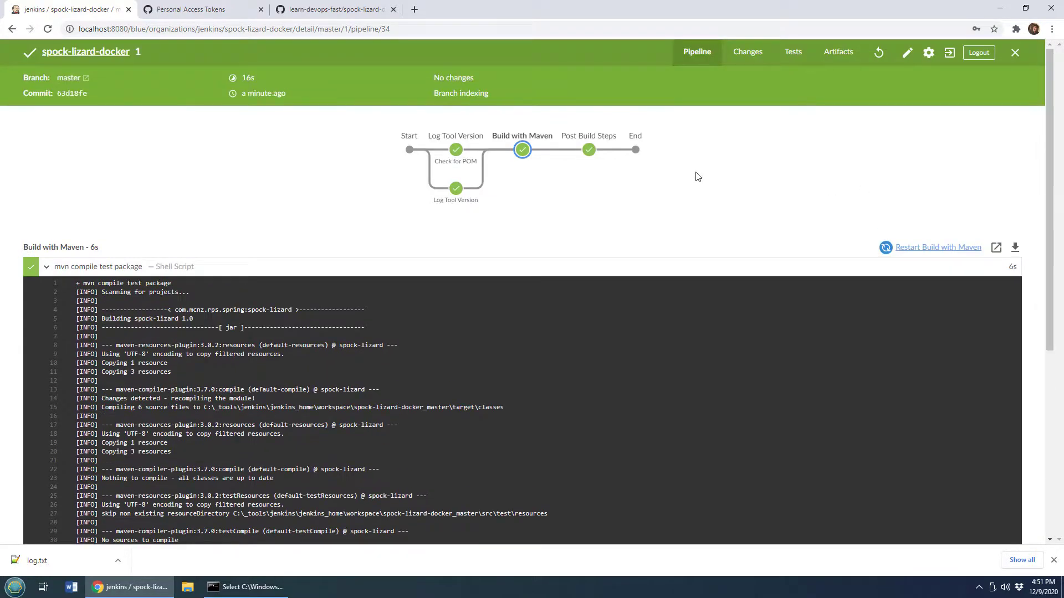
click(595, 156)
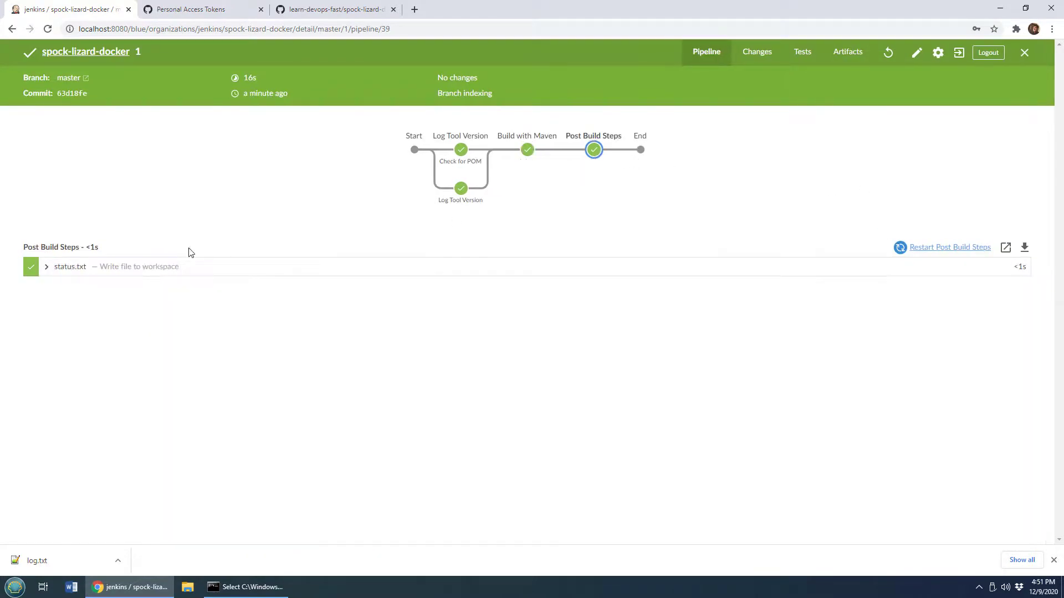
click(88, 270)
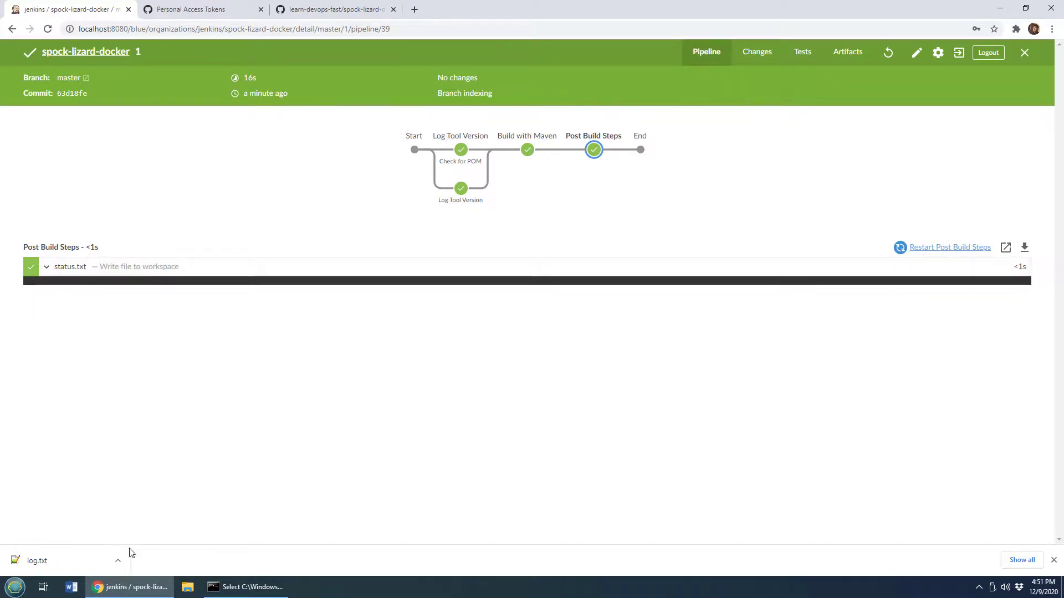
In File Explorer, browse to C:\_tools\jenkins\jenkins_home\workspace\spock-lizard-docker_master and select status.txt
click(186, 588)
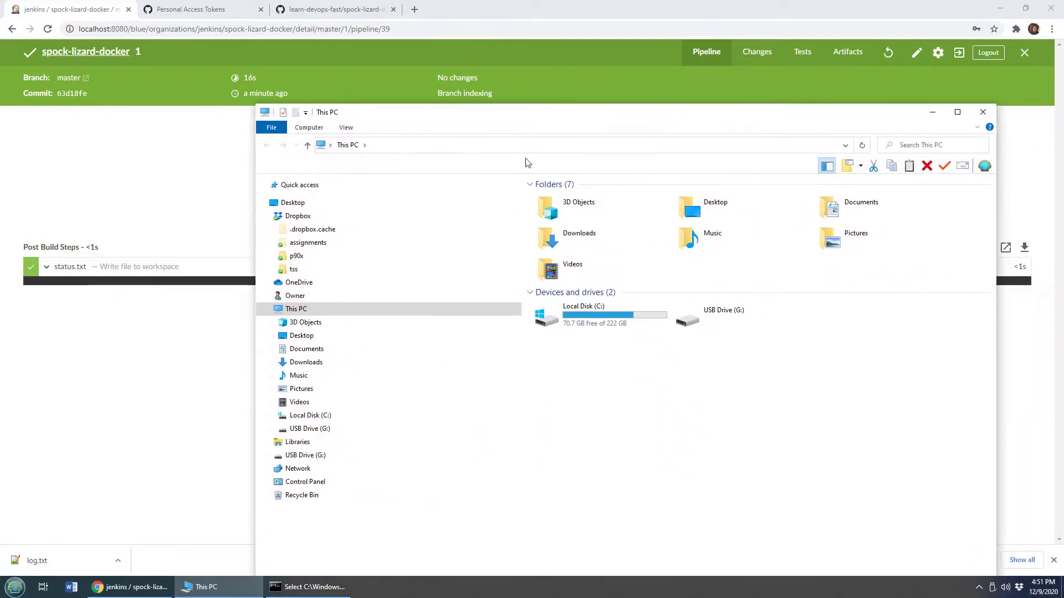
click(271, 415)
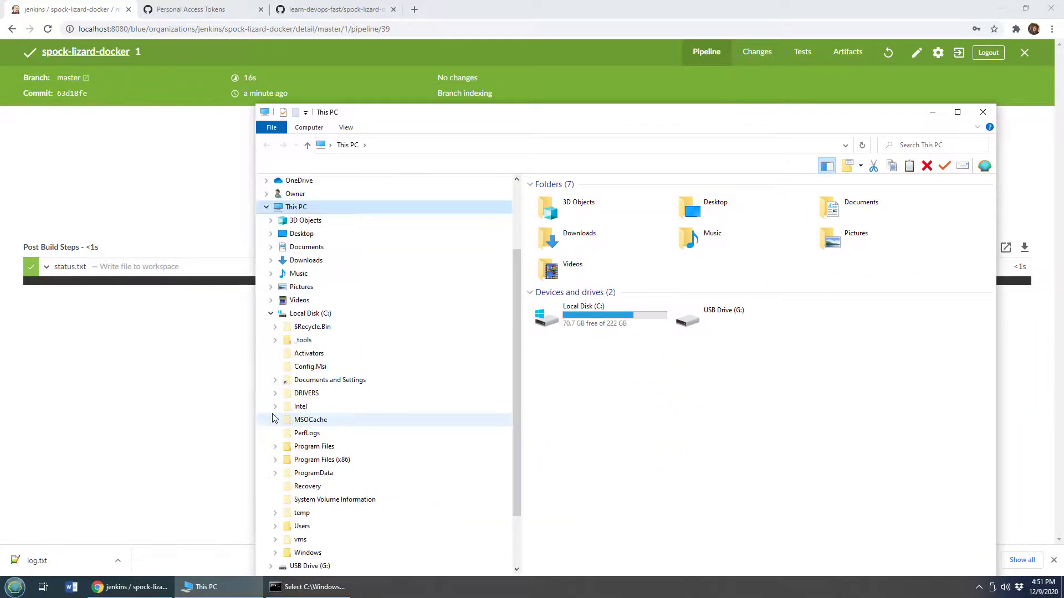
click(276, 340)
click(279, 380)
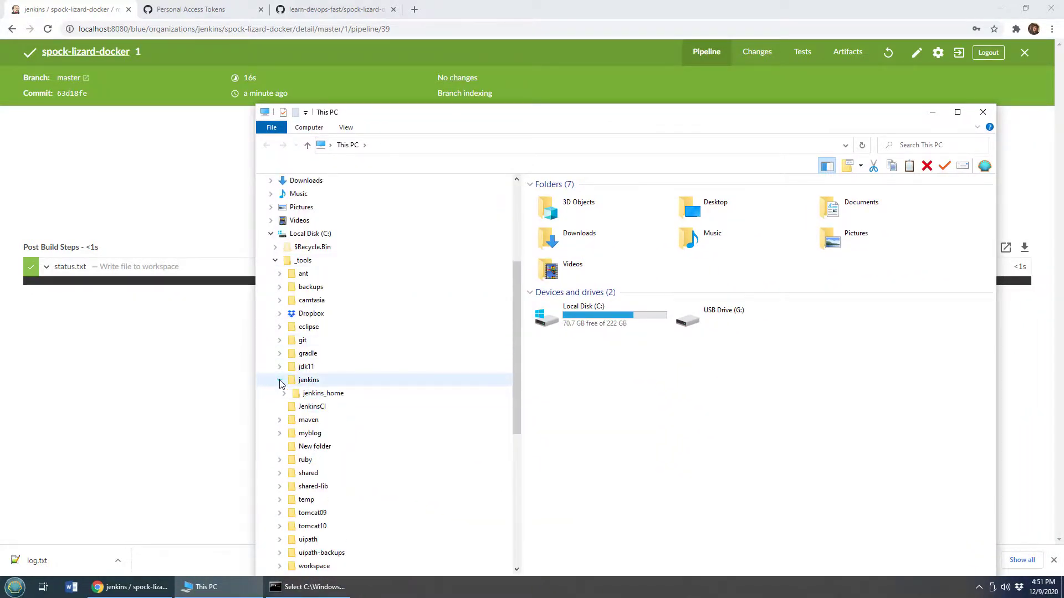
click(313, 394)
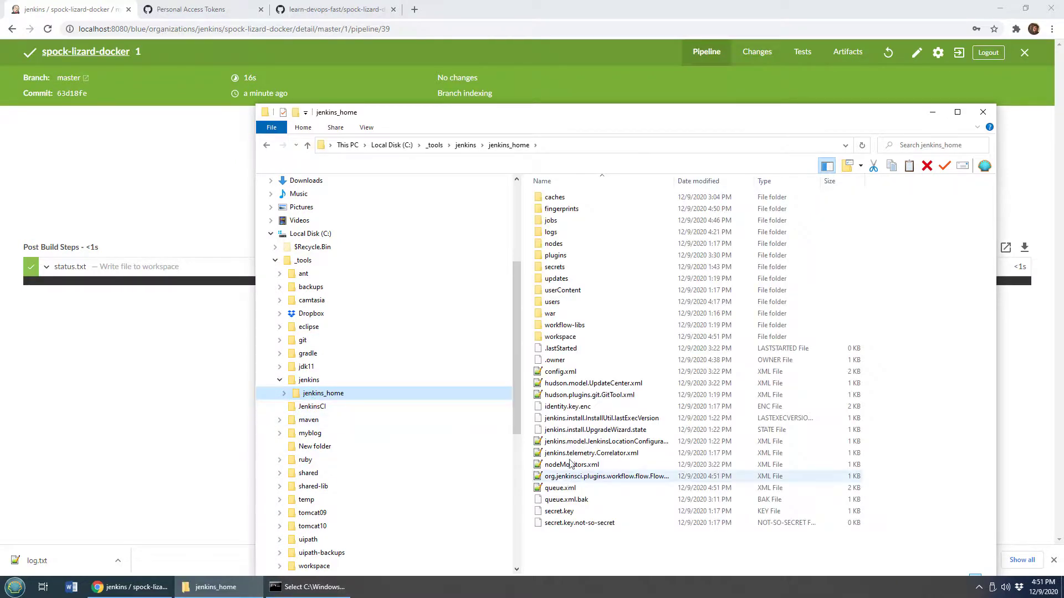
double_click(560, 336)
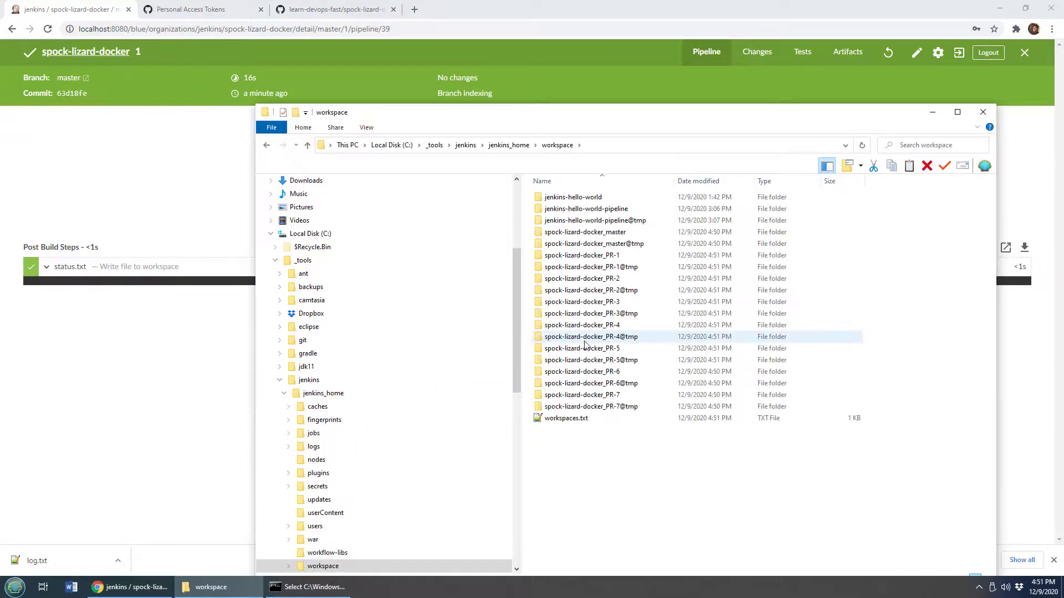
click(718, 181)
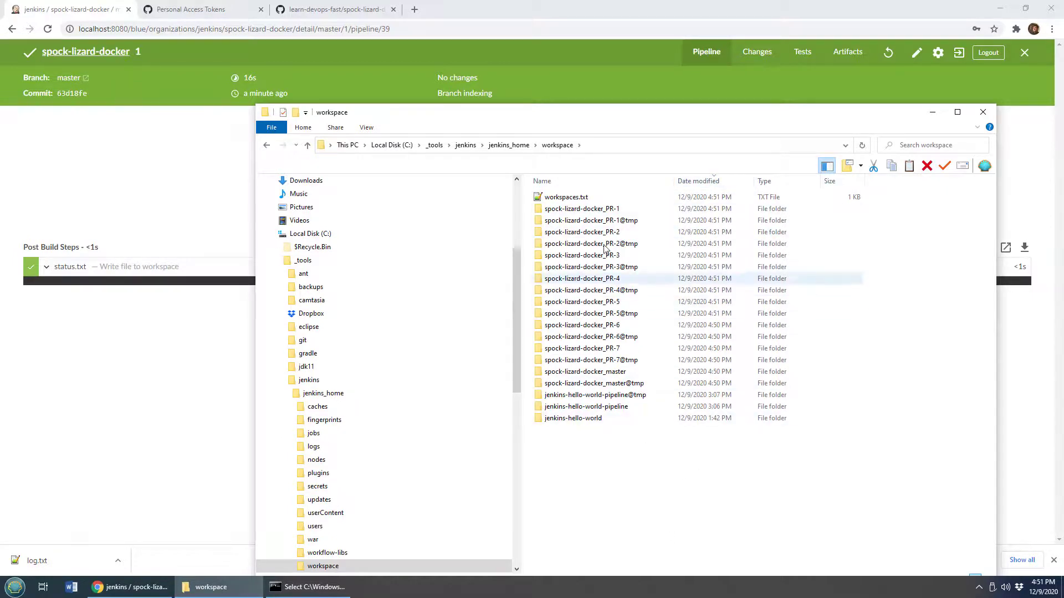
double_click(571, 371)
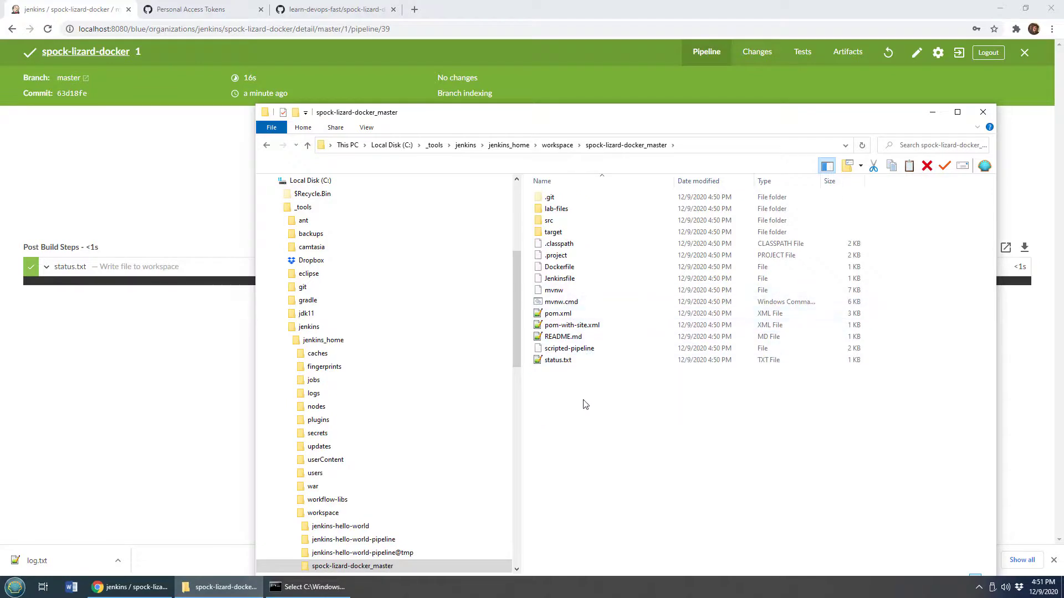
click(561, 362)
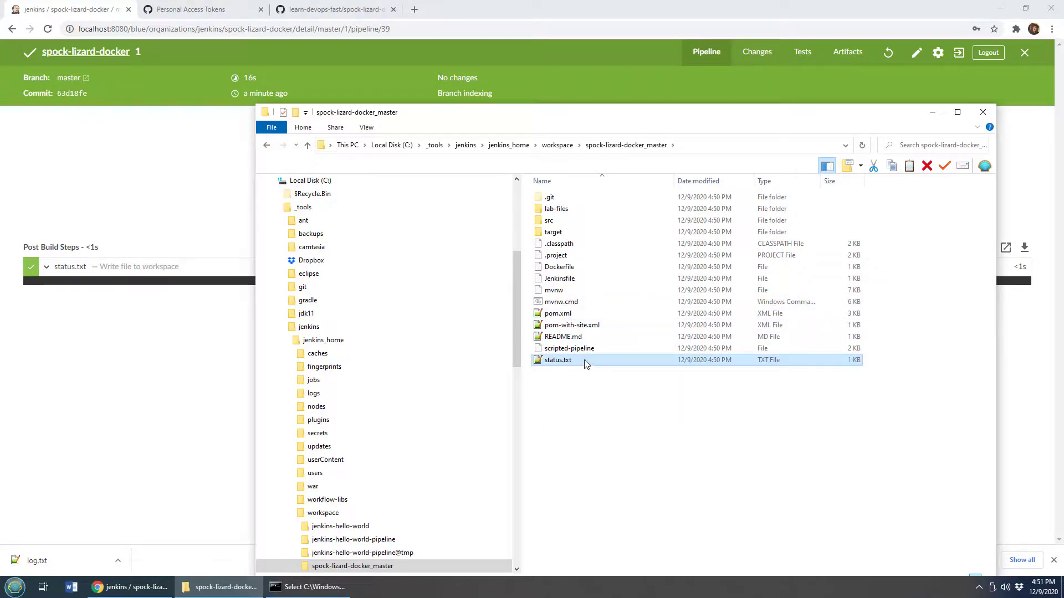
Open status.txt in a text editor to check its contents, then close the editor and File Explorer
double_click(585, 361)
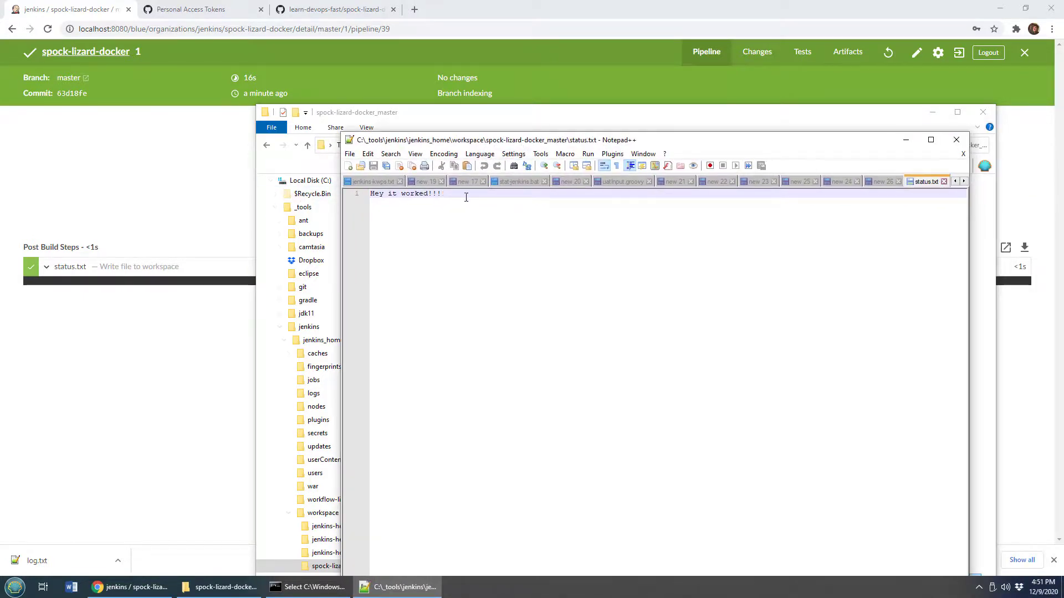
drag(466, 194, 368, 194)
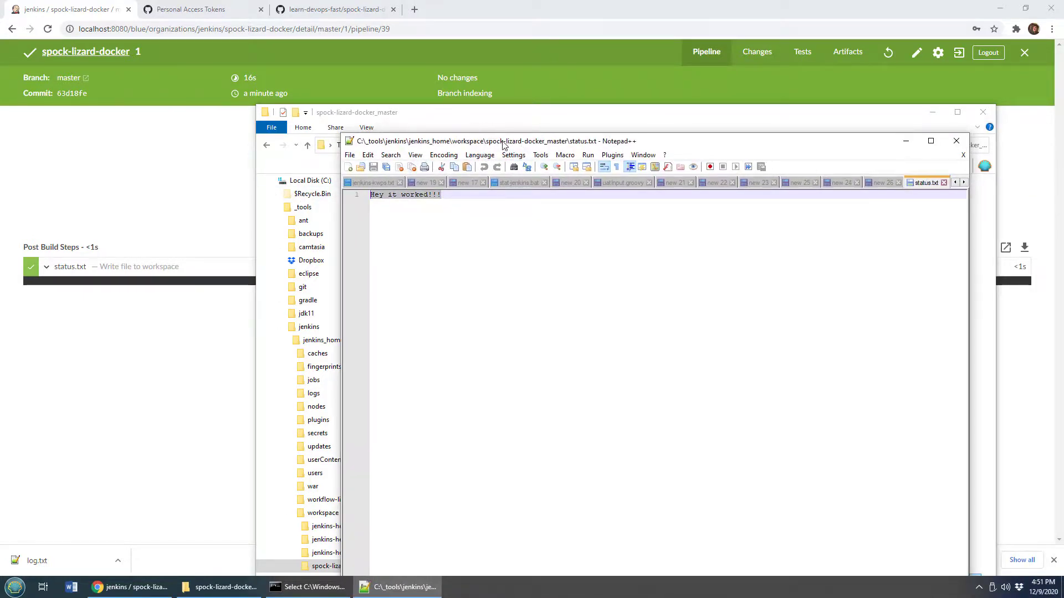
key(alt+F4)
click(932, 114)
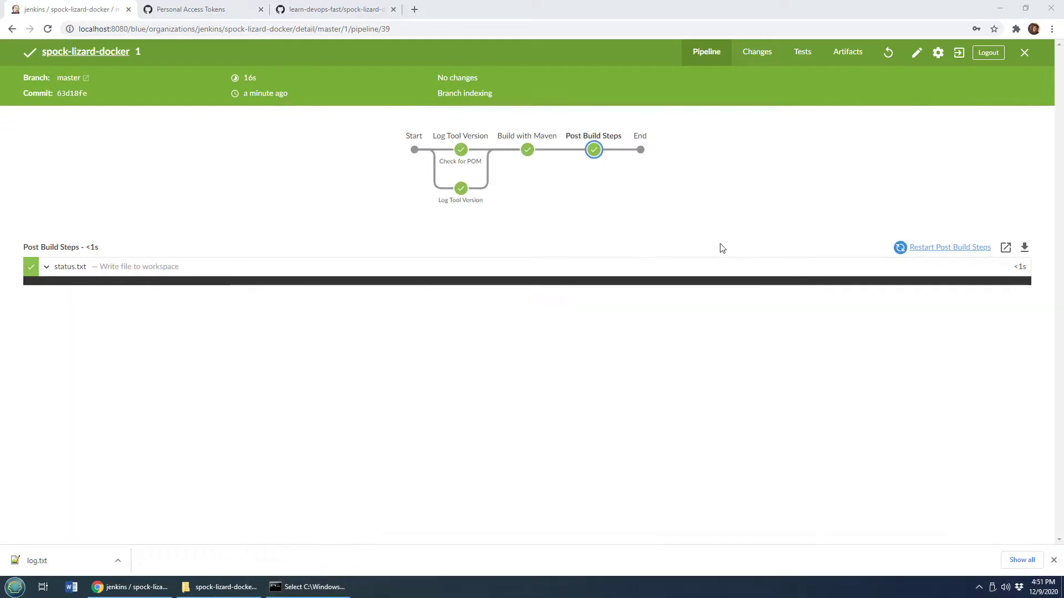
Open the newly committed Jenkinsfile in the spock-lizard-docker repository on GitHub
click(335, 10)
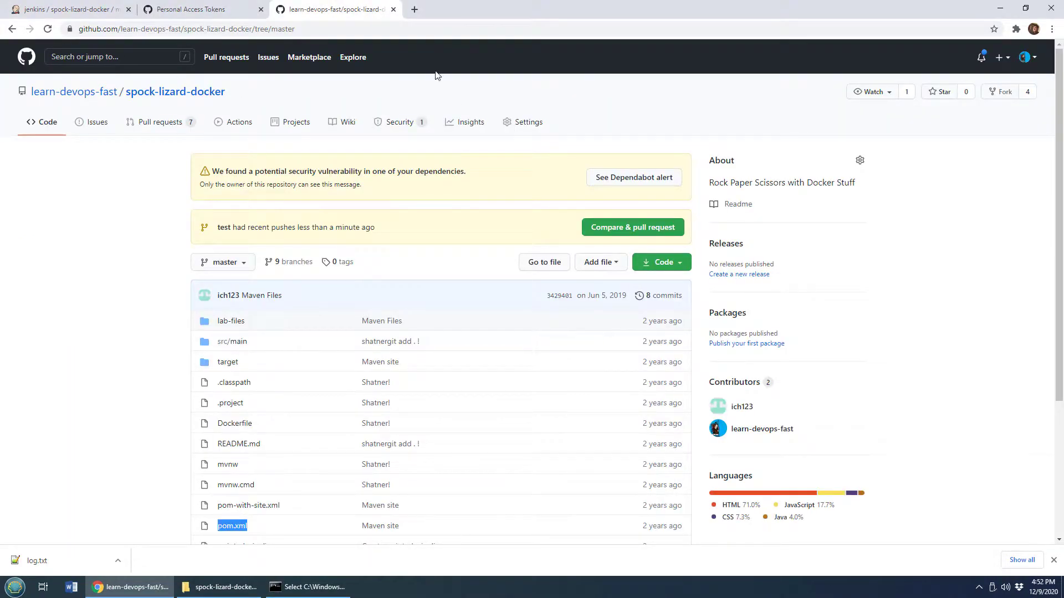
drag(1060, 331, 1060, 438)
click(108, 343)
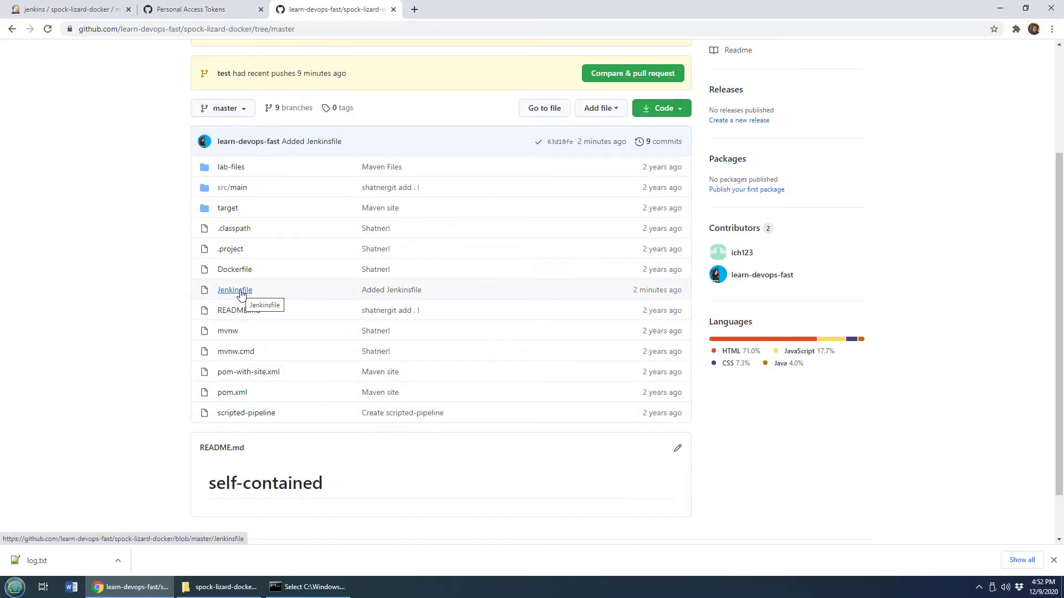
click(241, 292)
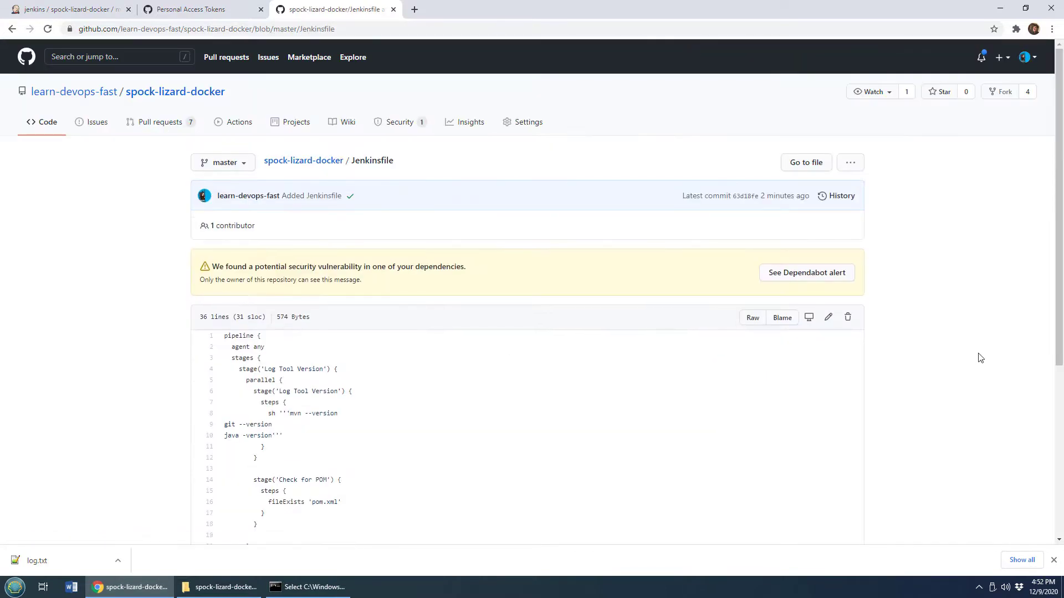
Read through the Jenkinsfile's pipeline stages and steps, then return to the Jenkins pipeline run
scroll(532, 294, down, 4)
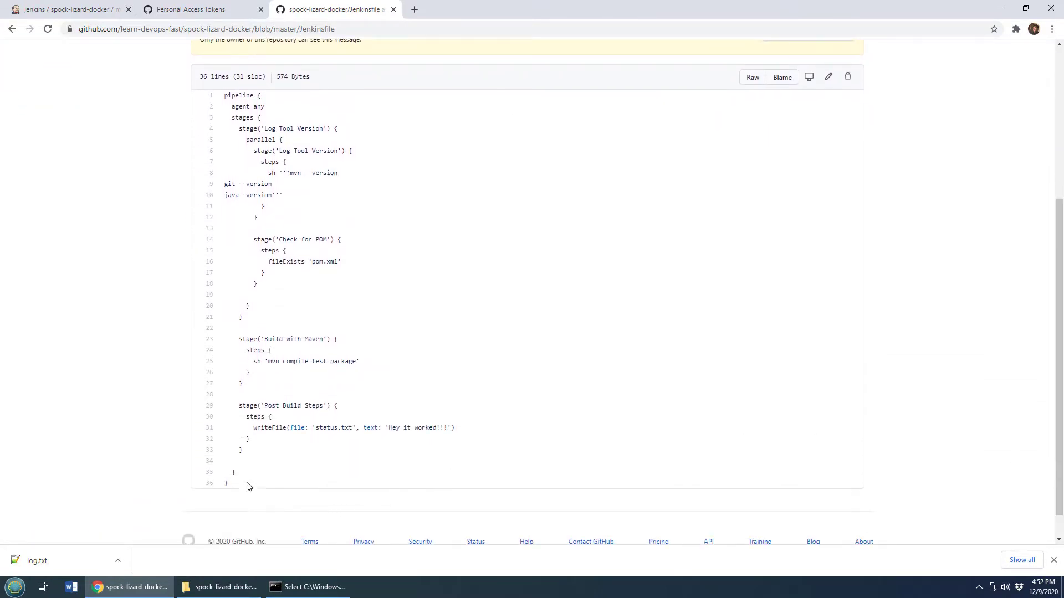
drag(247, 487, 212, 101)
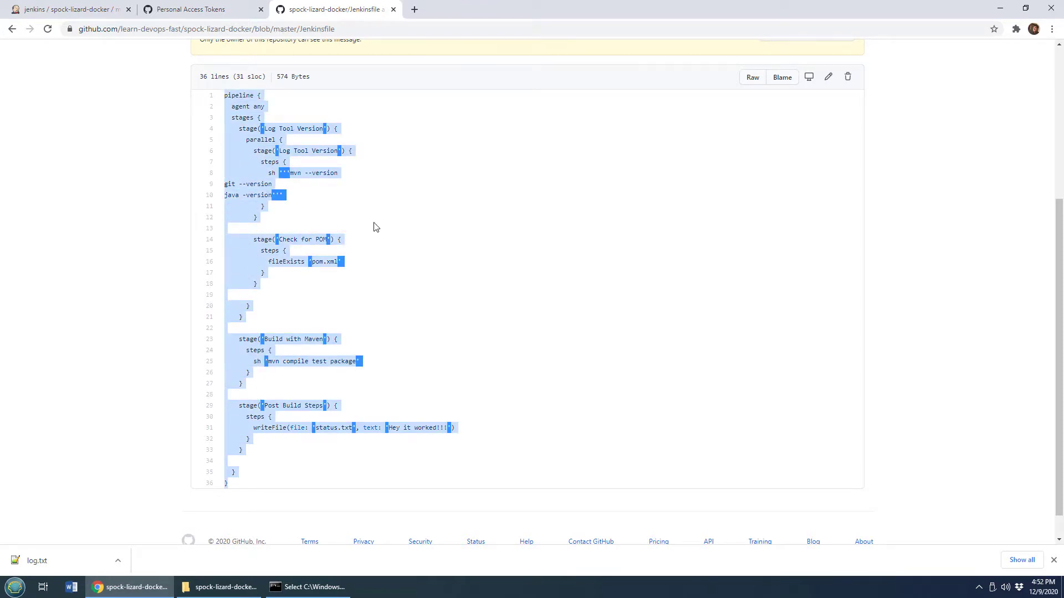
click(437, 266)
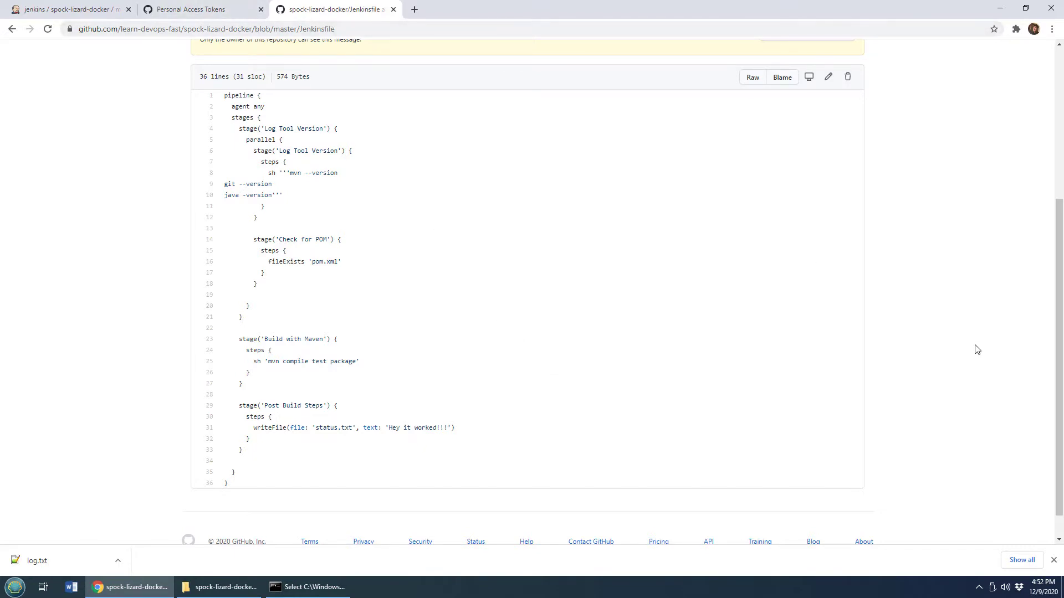
scroll(1059, 394, up, 5)
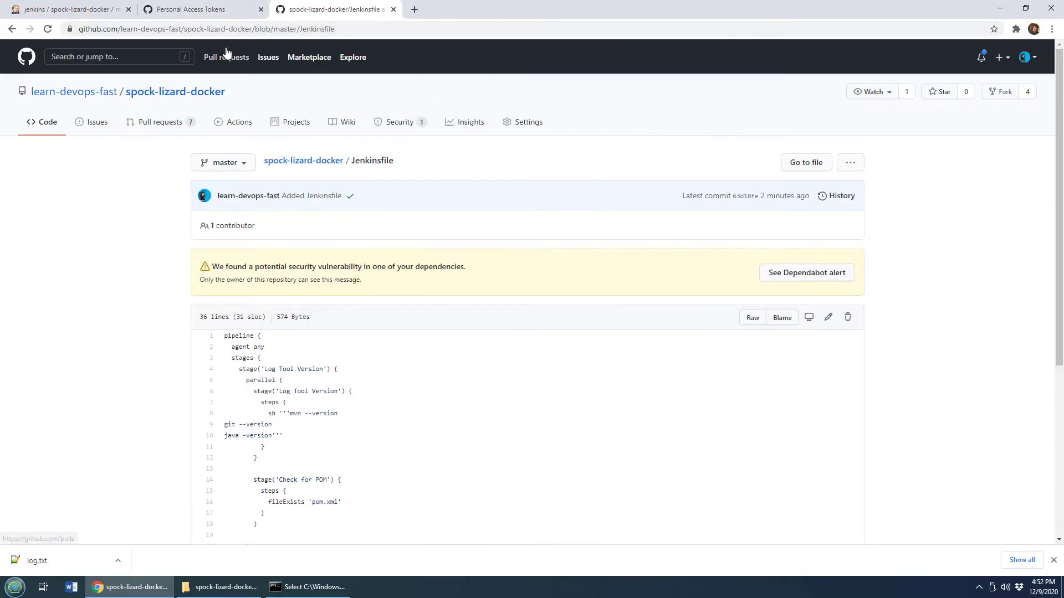
click(194, 9)
click(78, 9)
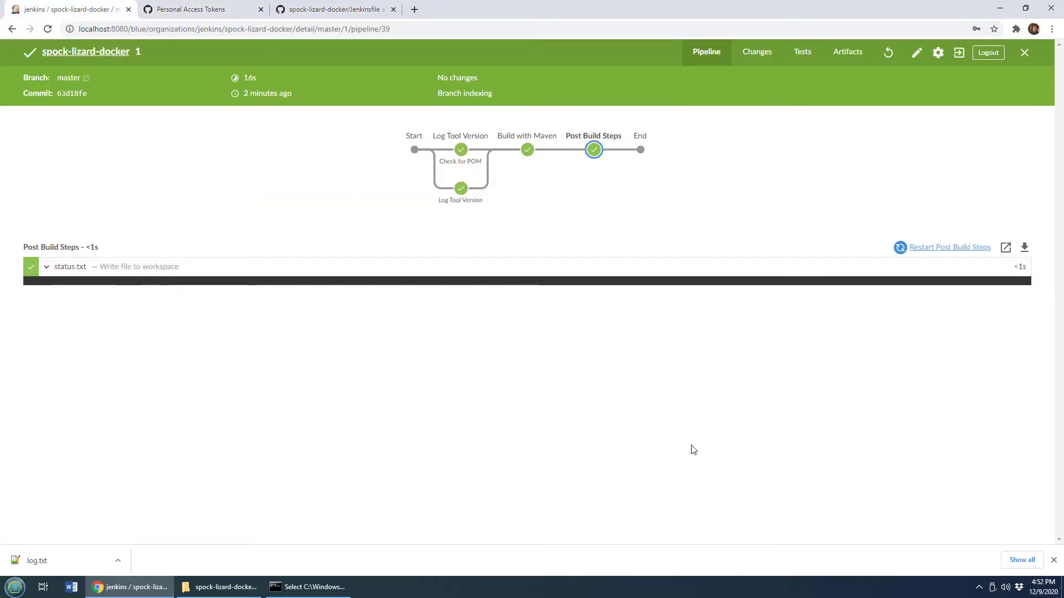